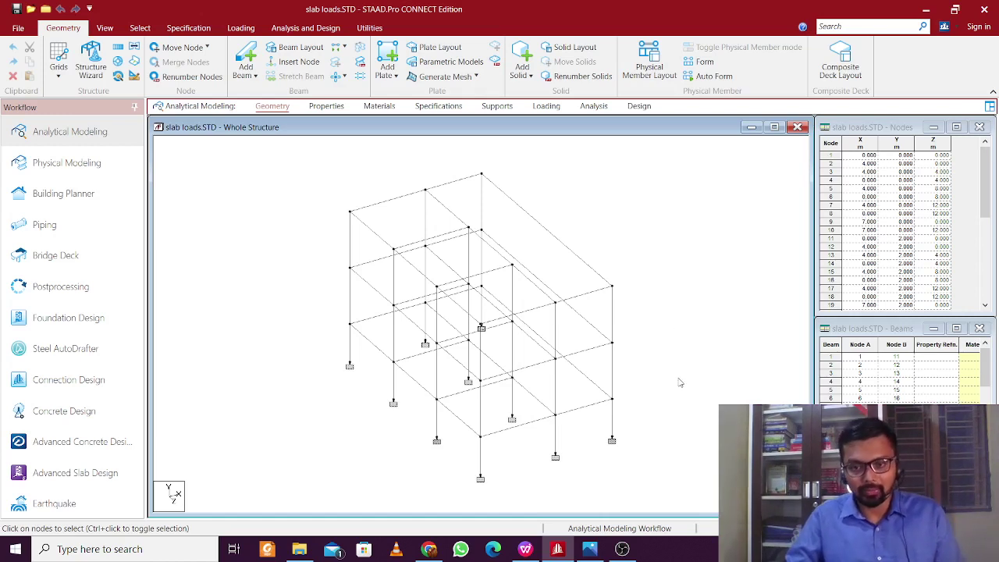
# Bring up the One Way Slab.jpg reference showing Ly/Lx = 8/3 = 2.66, a one-way slab
pyautogui.click(590, 550)
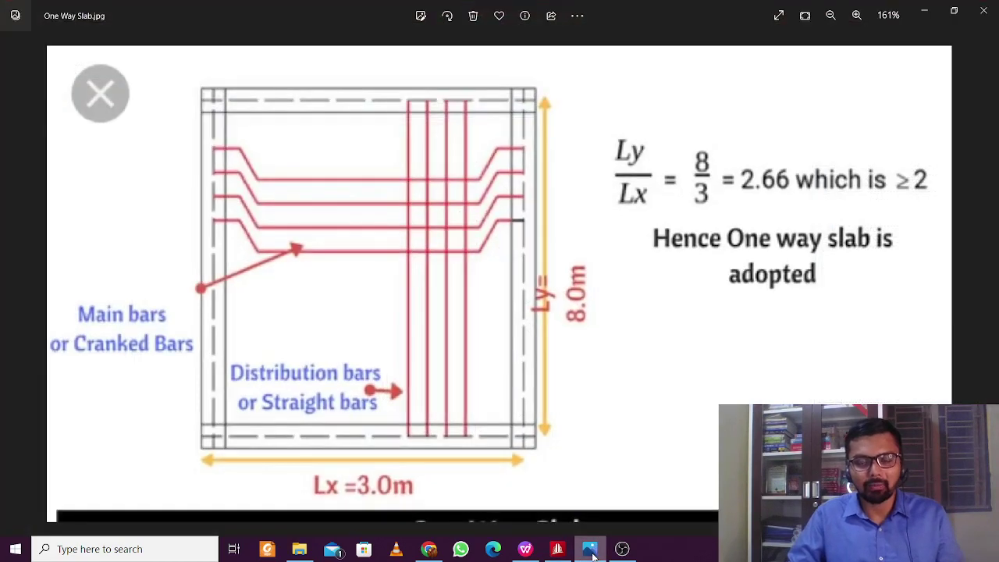
# Review the One Way Slab image once more, then minimize Photos to return to slab loads.STD
pyautogui.click(591, 550)
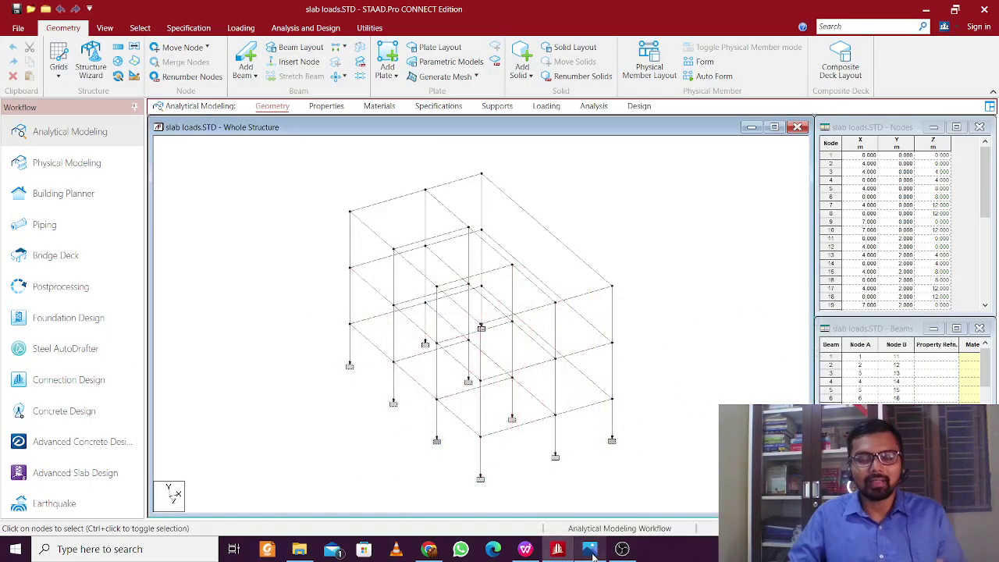
pyautogui.click(591, 550)
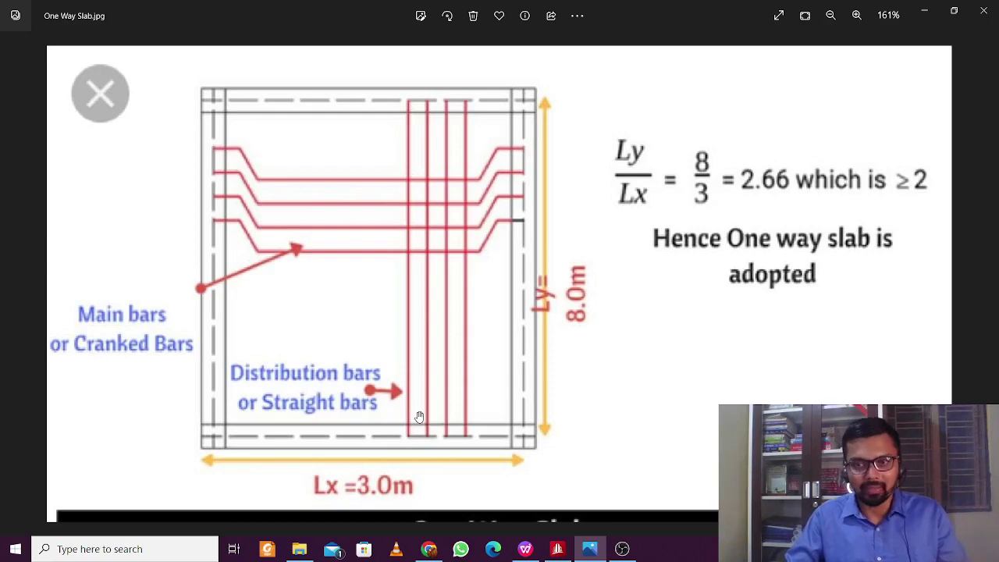
pyautogui.click(928, 10)
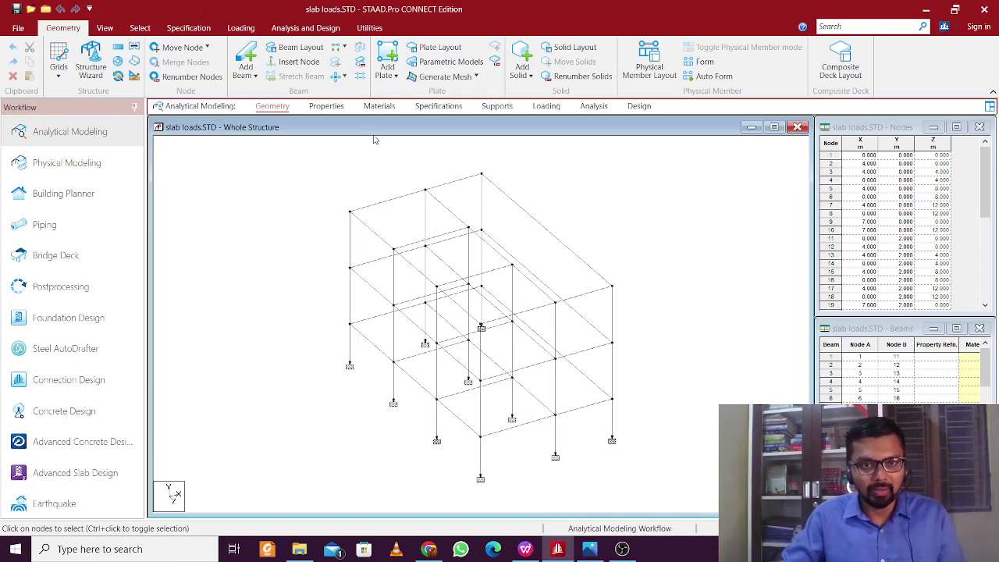
# Show the structure in front elevation and open the Define Group Name dialog from Utilities
pyautogui.click(107, 28)
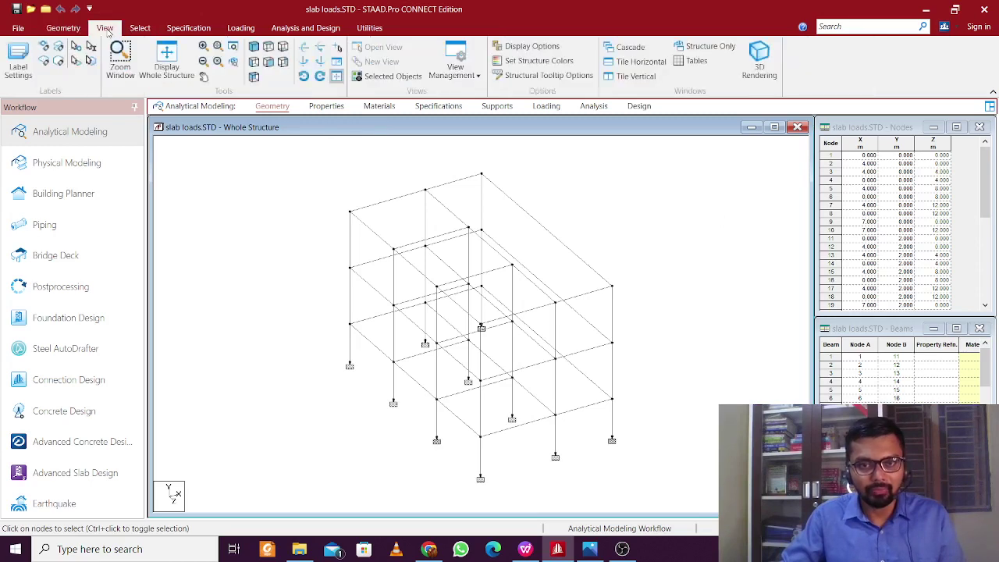
pyautogui.click(268, 62)
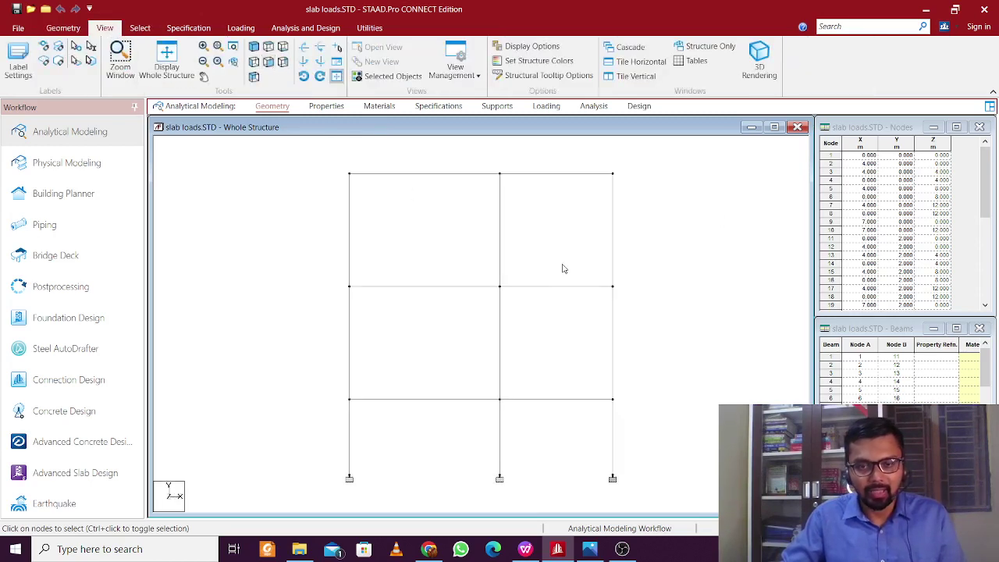
pyautogui.click(369, 28)
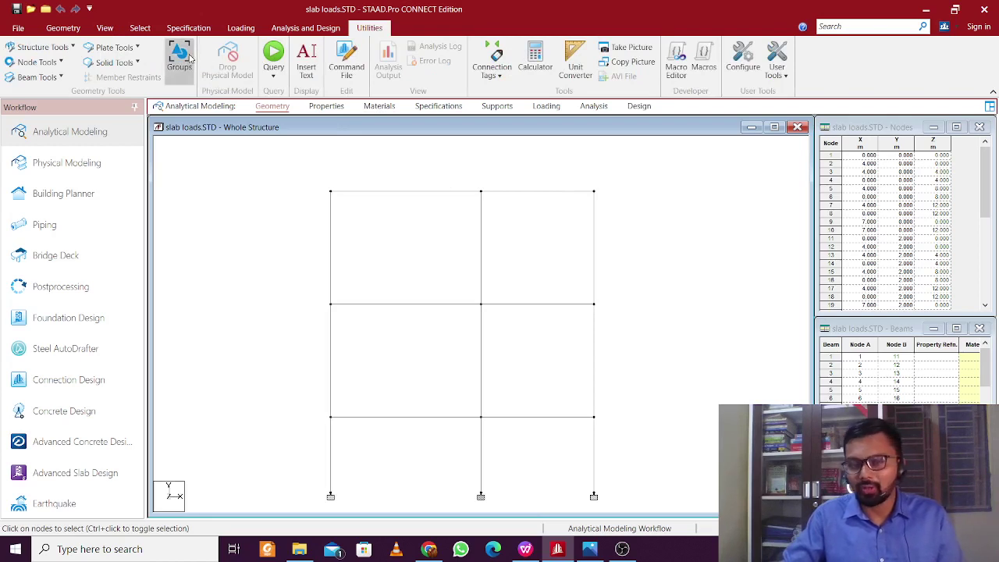
pyautogui.click(181, 58)
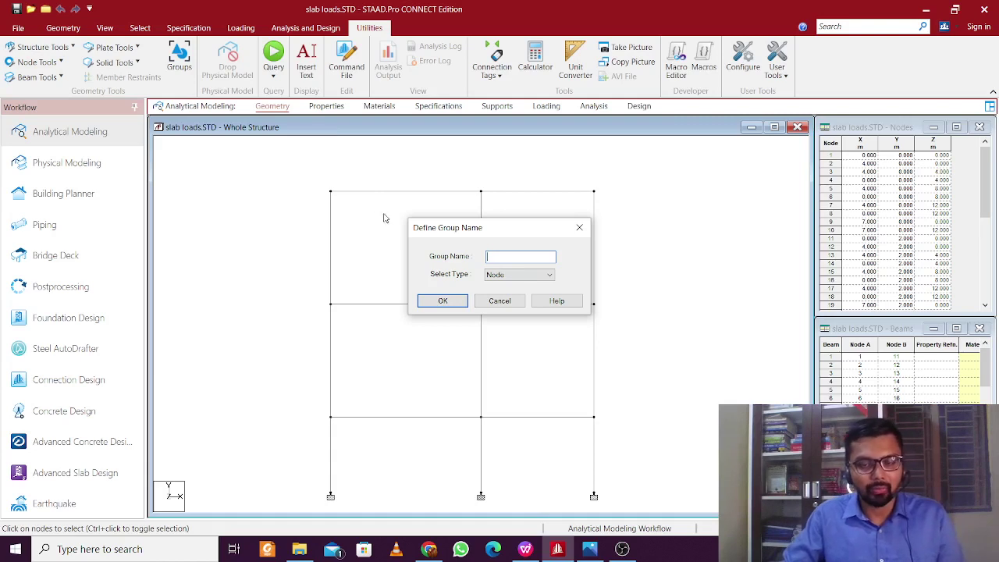
# Create a Floor-type group named 1way (_1WAY)
pyautogui.click(520, 256)
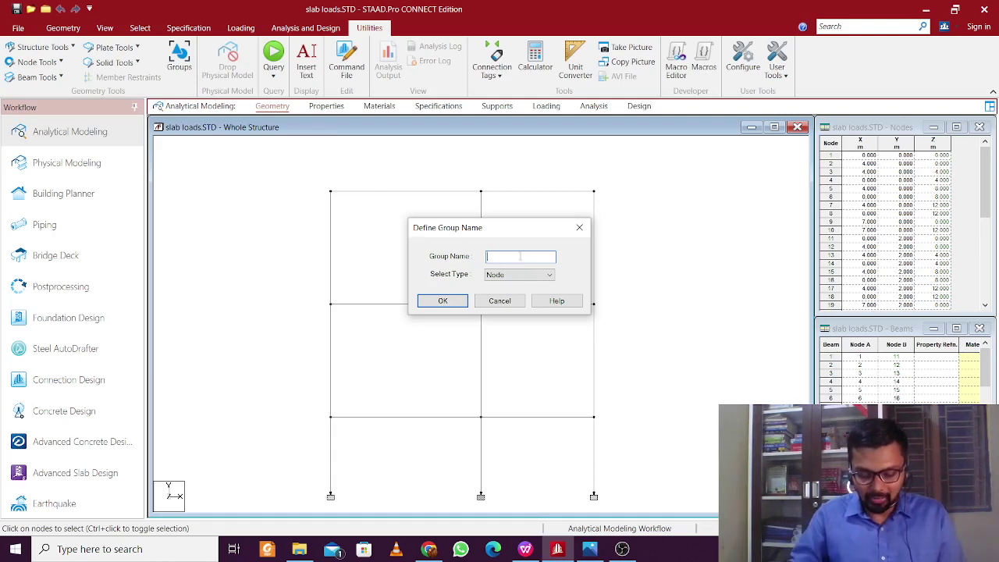
pyautogui.write('1way')
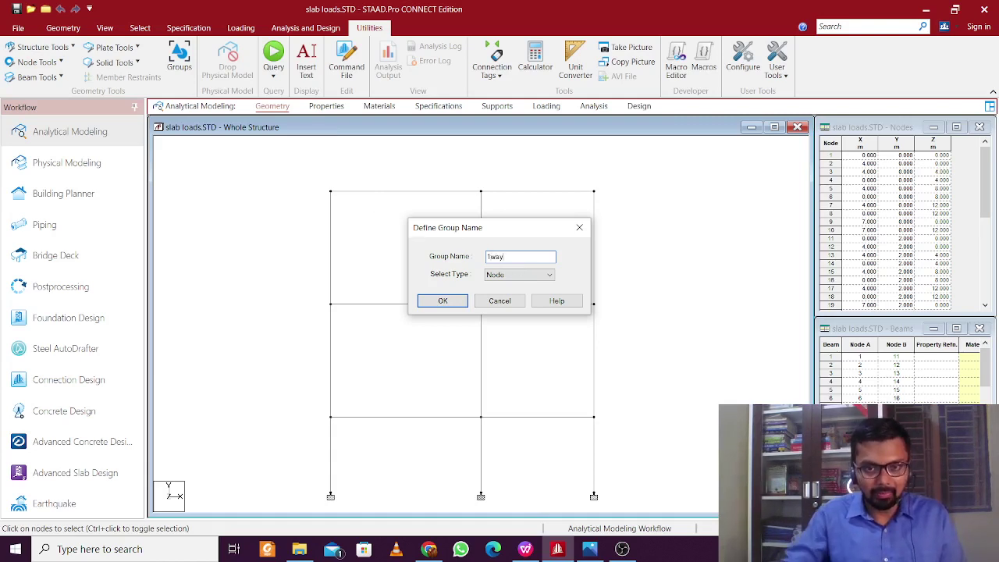
pyautogui.click(492, 277)
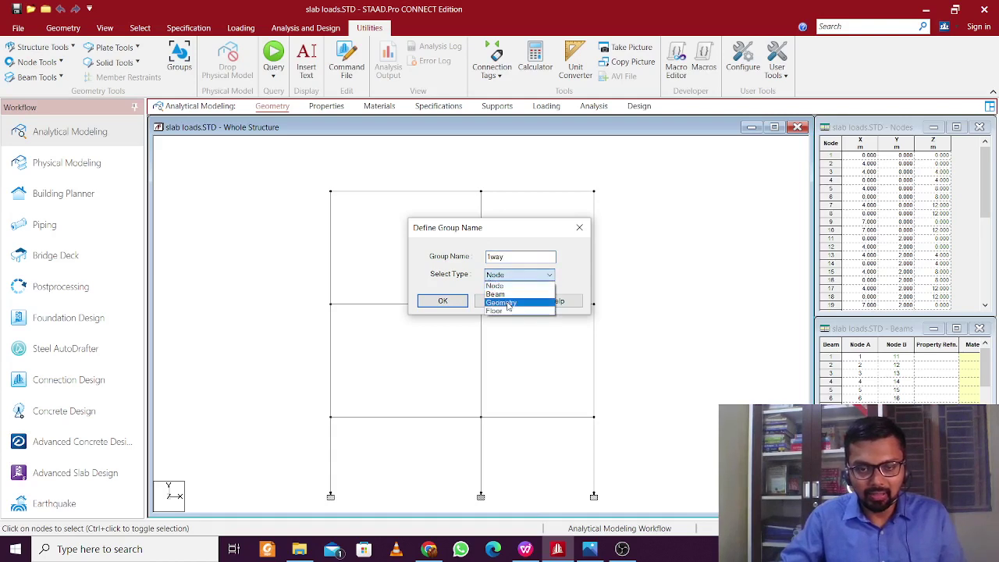
pyautogui.click(505, 311)
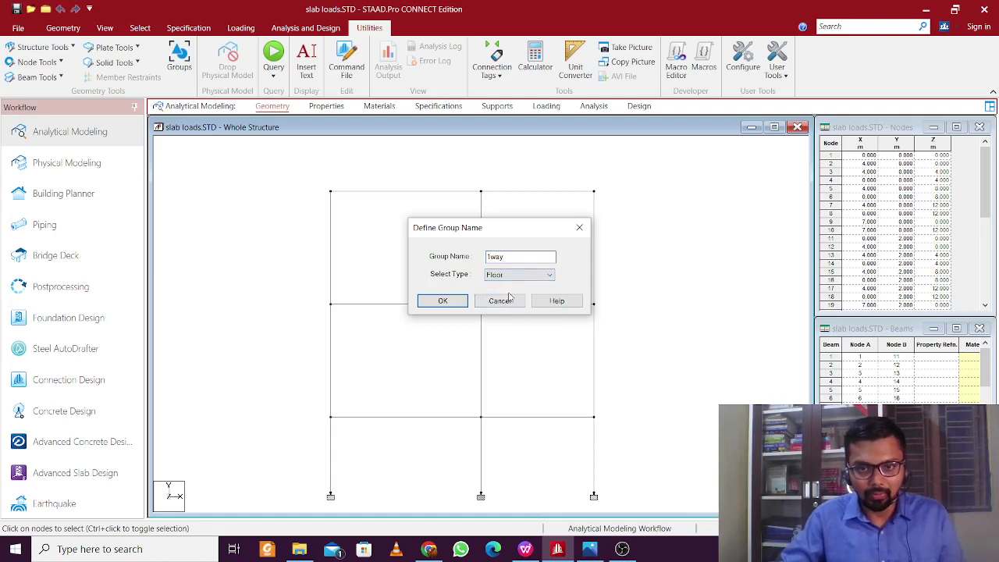
pyautogui.click(457, 303)
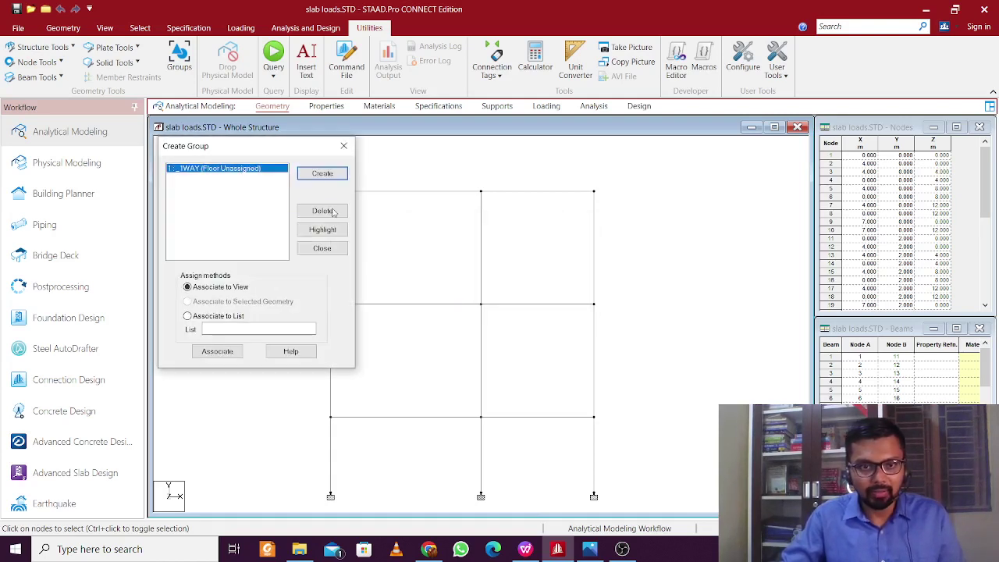
# Create a second Floor-type group named 2way (_2WAY), then select _1WAY in the list
pyautogui.click(322, 173)
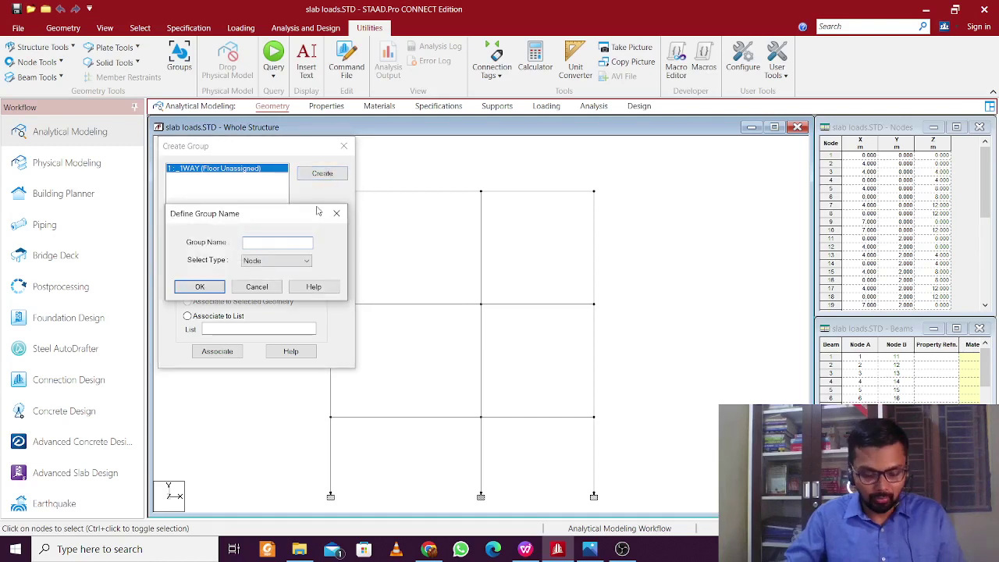
pyautogui.write('2way')
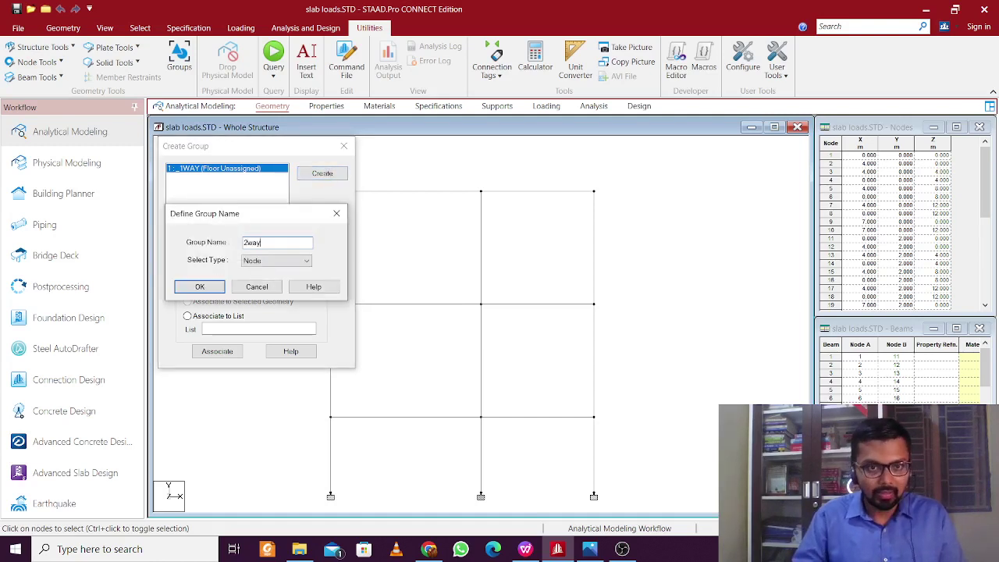
pyautogui.click(296, 261)
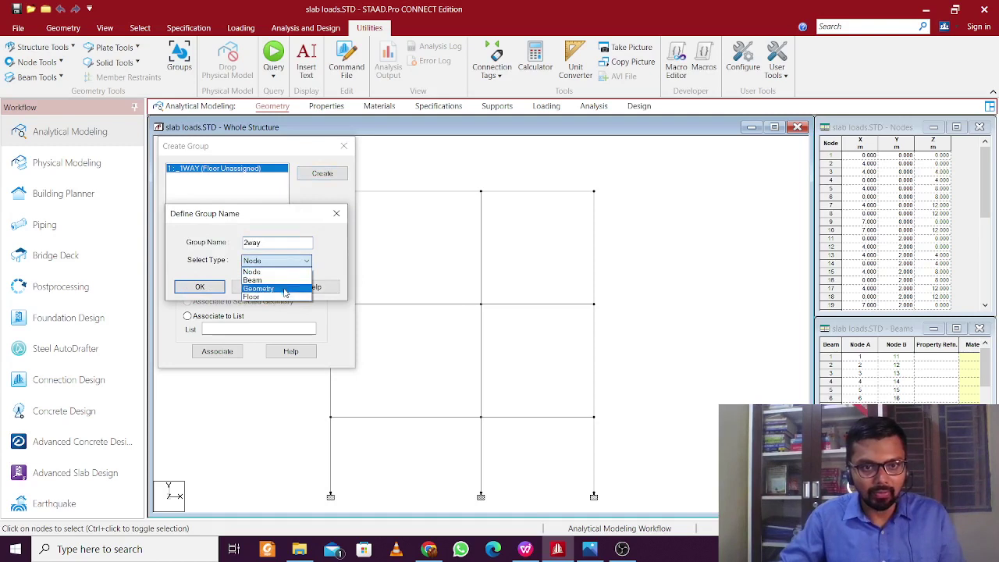
pyautogui.click(285, 301)
pyautogui.click(218, 293)
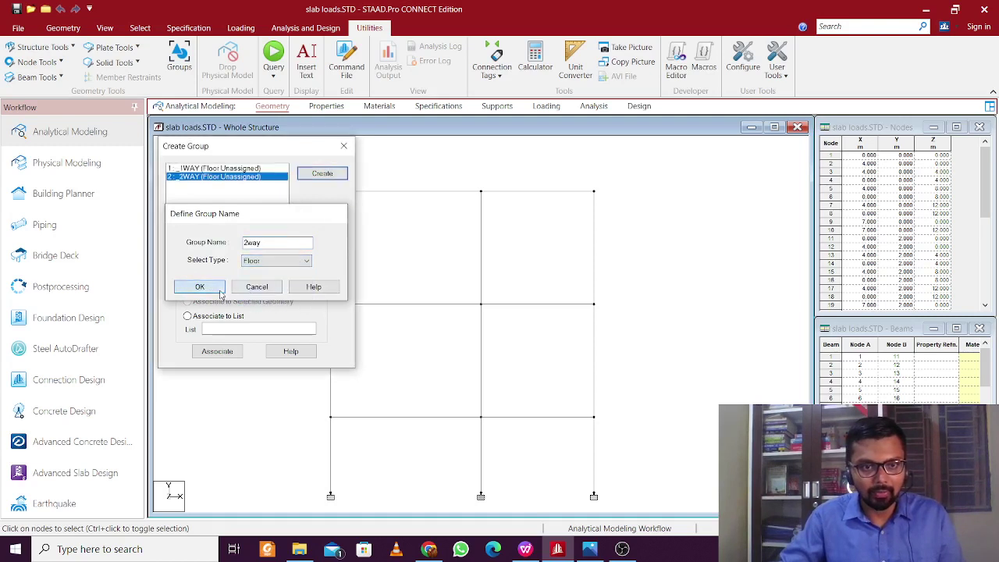
pyautogui.click(242, 168)
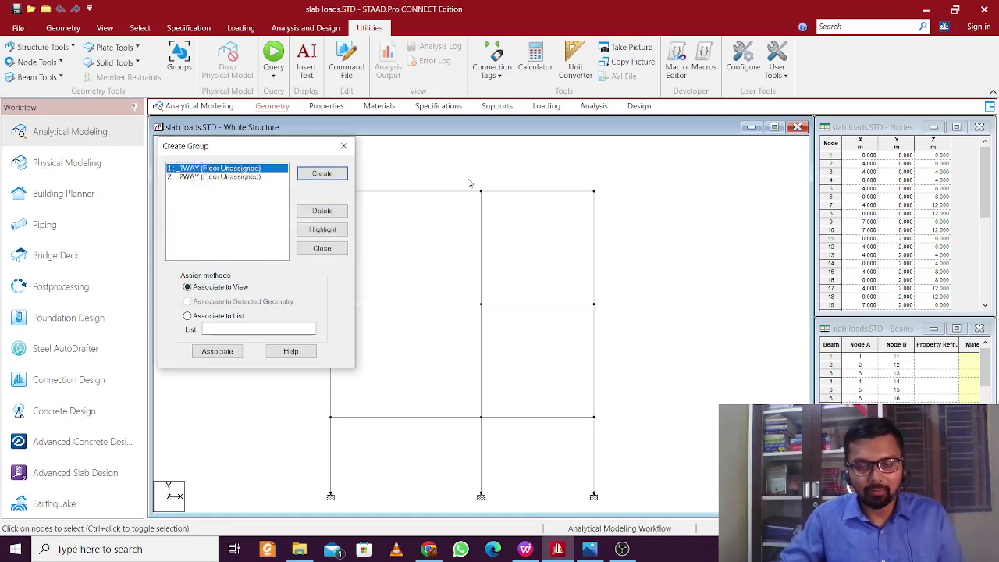
# Window-select the right-bay floor beams at the roof and middle levels in front view
pyautogui.click(565, 192)
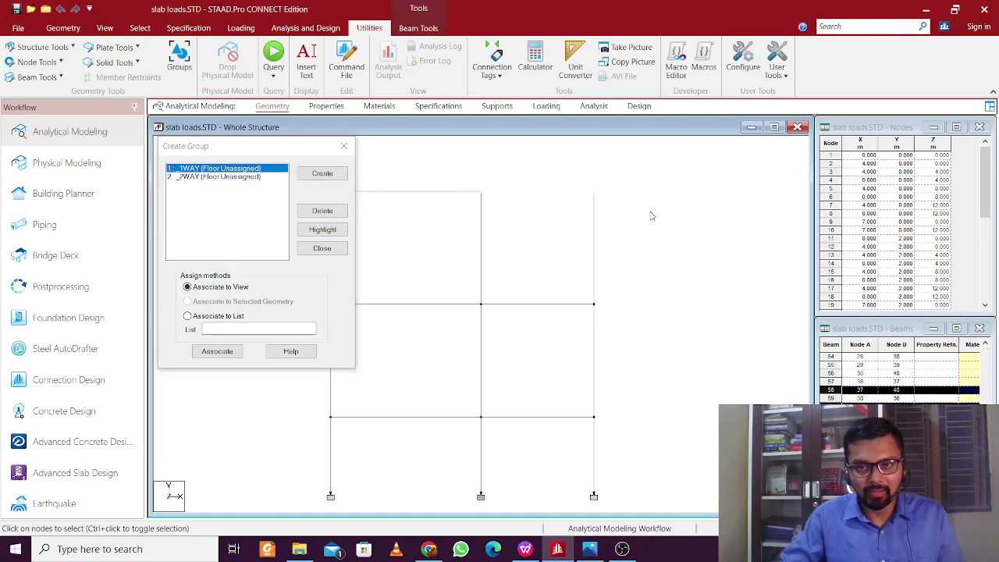
pyautogui.moveTo(442, 278); pyautogui.dragTo(630, 315)
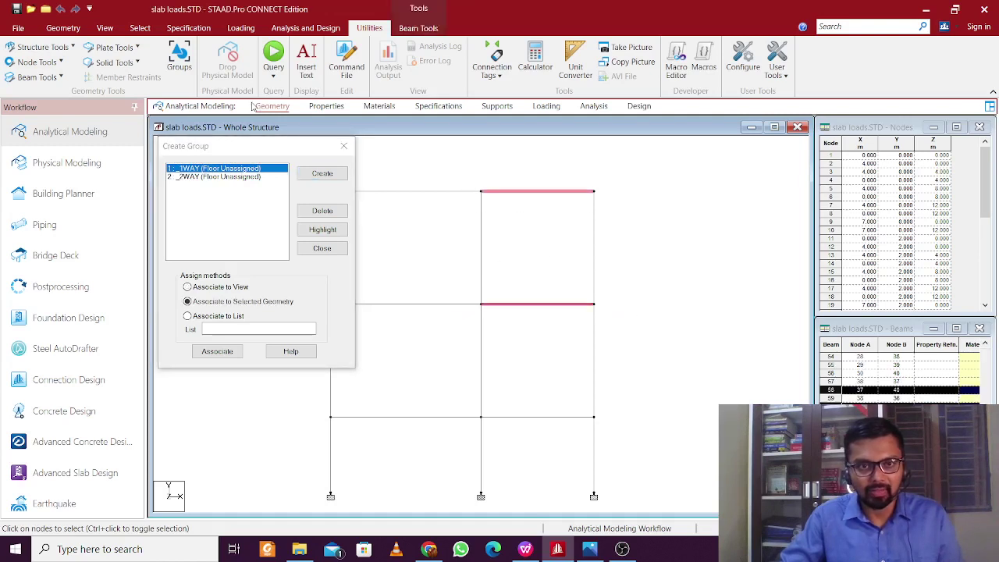
pyautogui.moveTo(276, 146); pyautogui.dragTo(181, 161)
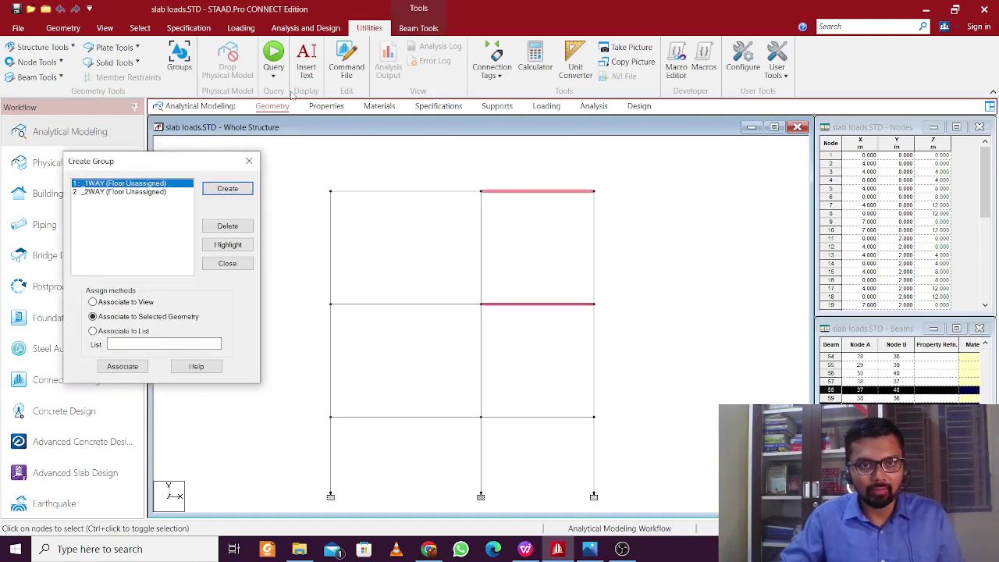
pyautogui.click(307, 160)
pyautogui.click(107, 28)
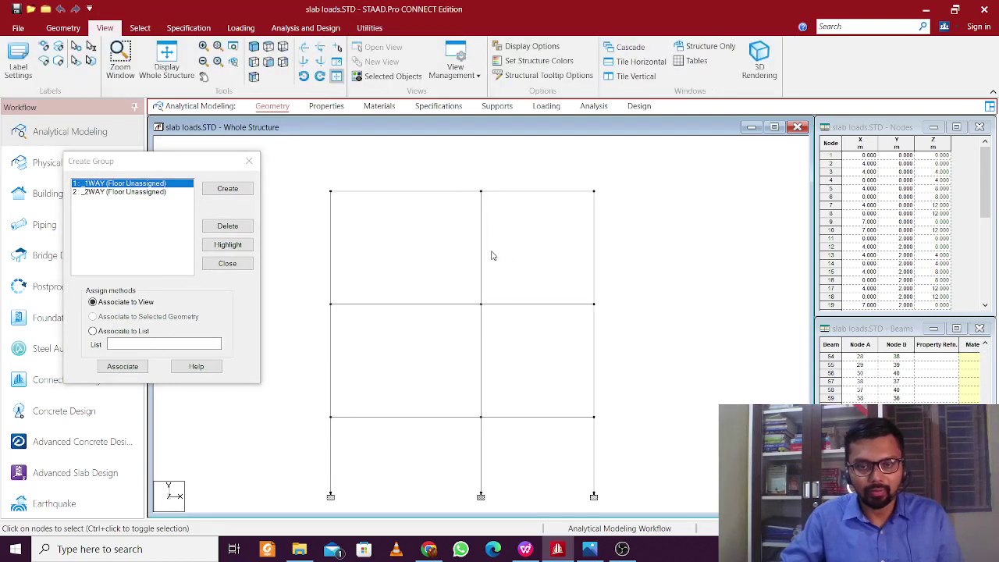
pyautogui.click(471, 192)
pyautogui.click(470, 185)
pyautogui.moveTo(460, 181); pyautogui.dragTo(640, 220)
pyautogui.moveTo(459, 288); pyautogui.dragTo(652, 324)
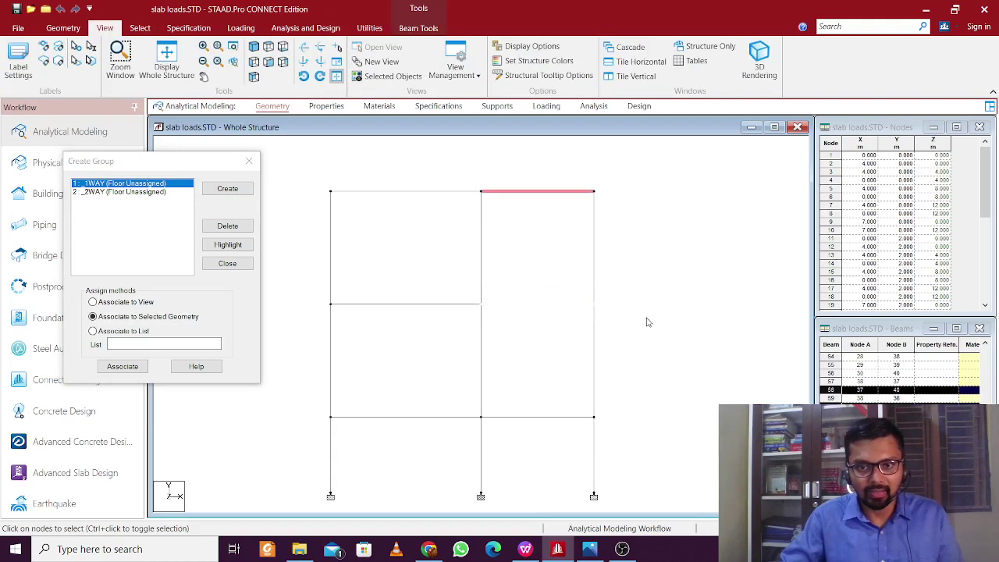
pyautogui.click(255, 46)
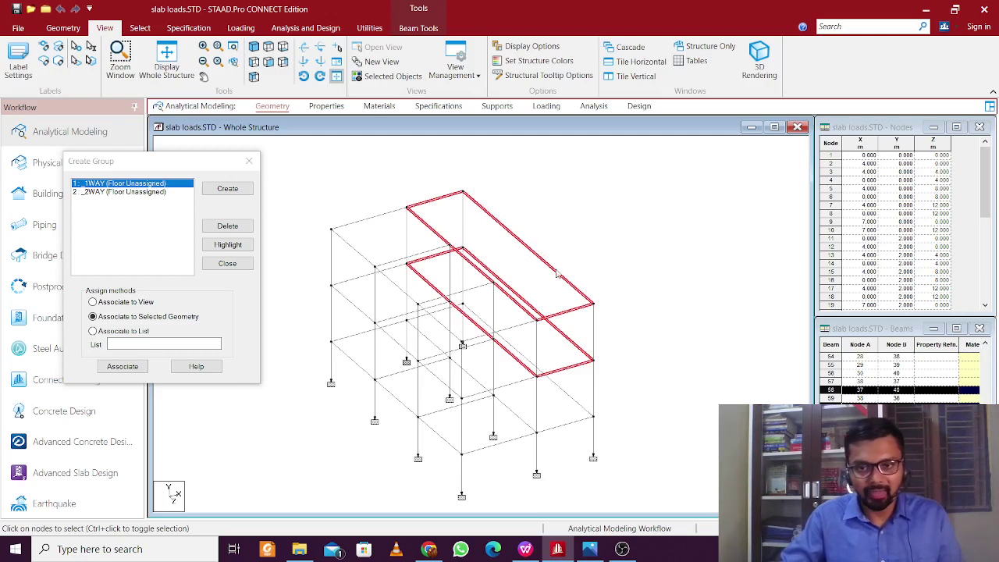
pyautogui.click(134, 367)
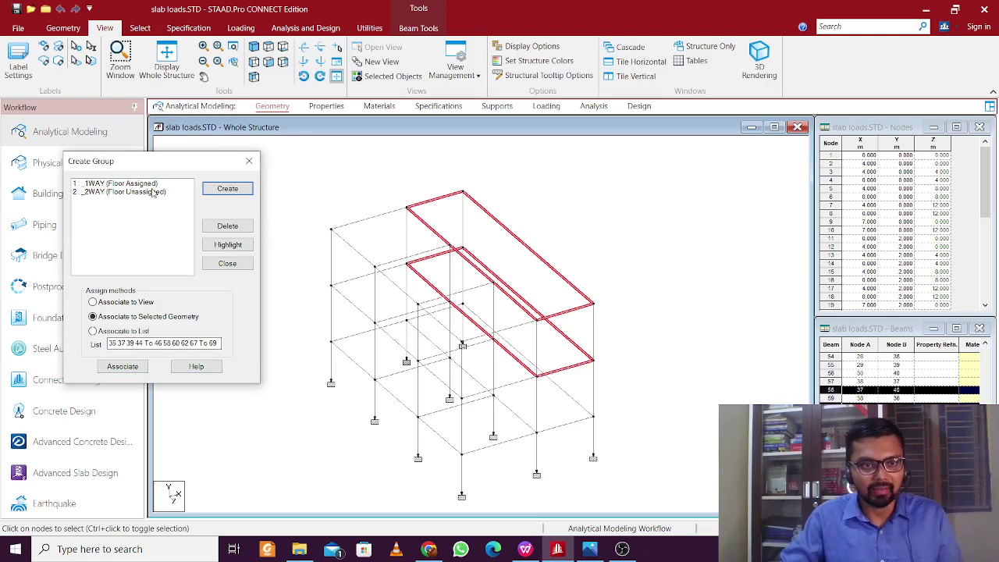
pyautogui.click(153, 192)
pyautogui.click(394, 218)
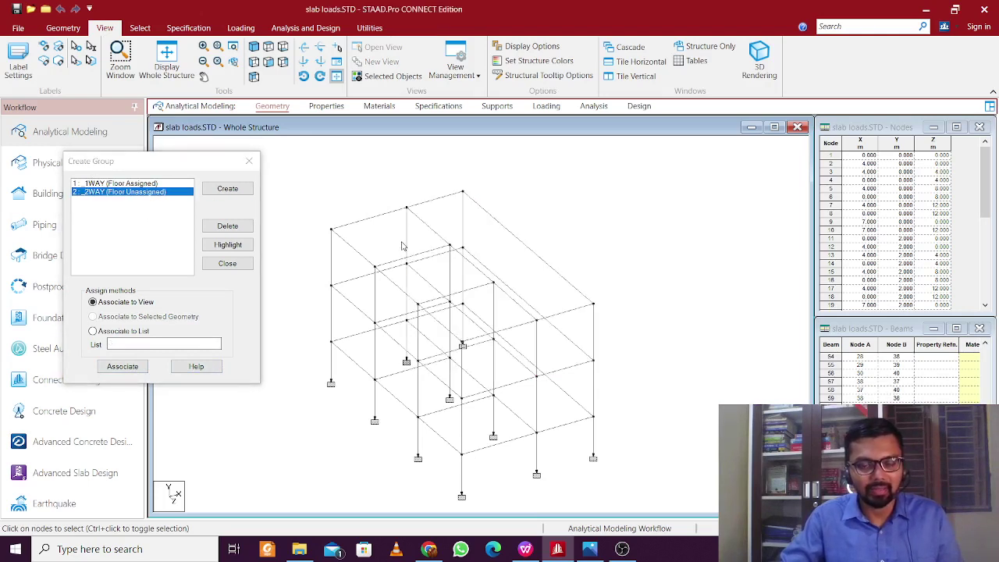
# Assign the left-bay beams 34 36 To 44 57 59 To 67 to _2WAY, then go to Loading
pyautogui.click(268, 62)
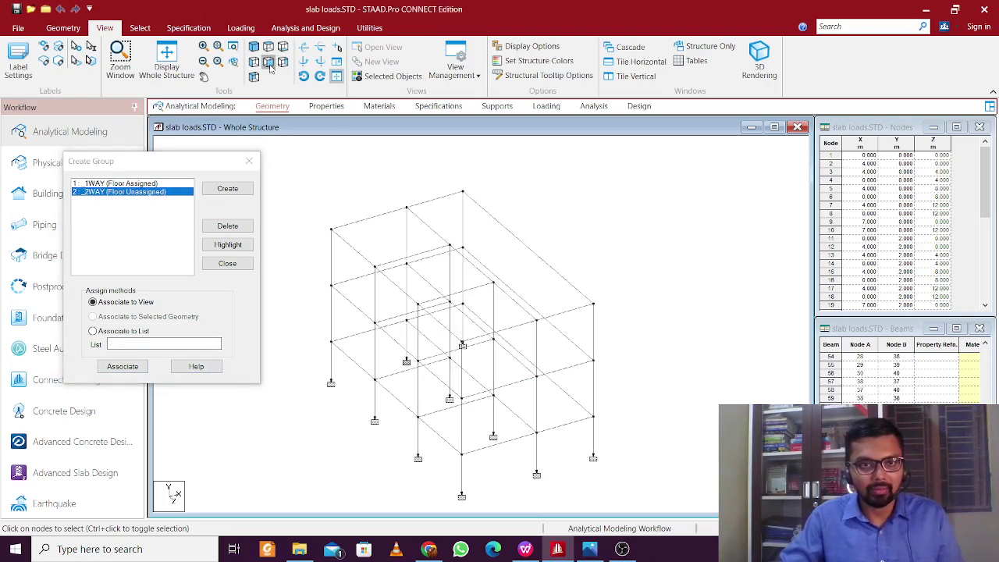
pyautogui.moveTo(314, 178); pyautogui.dragTo(497, 217)
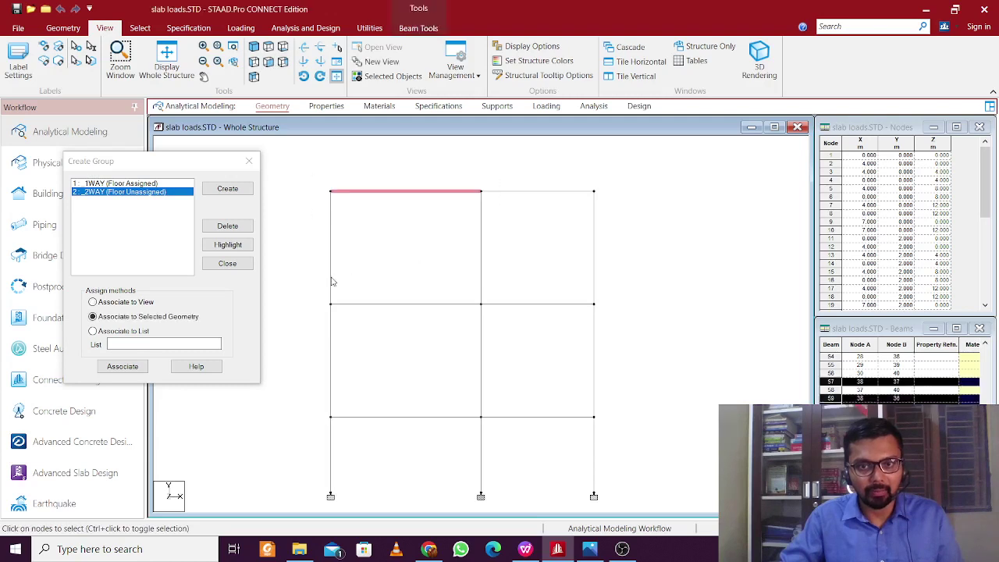
pyautogui.keyDown('ctrl'); pyautogui.moveTo(321, 282); pyautogui.dragTo(515, 327); pyautogui.keyUp('ctrl')
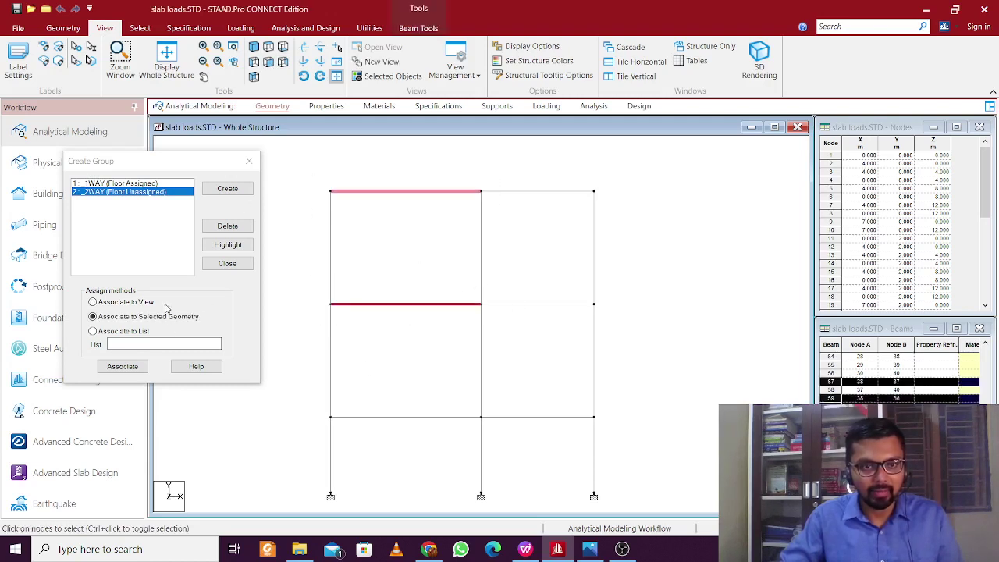
pyautogui.click(253, 47)
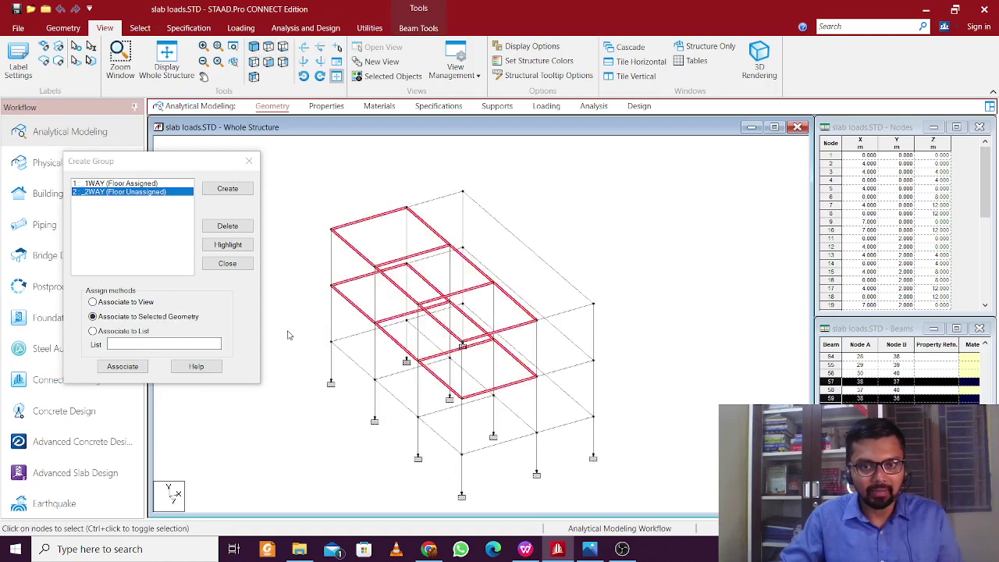
pyautogui.click(129, 371)
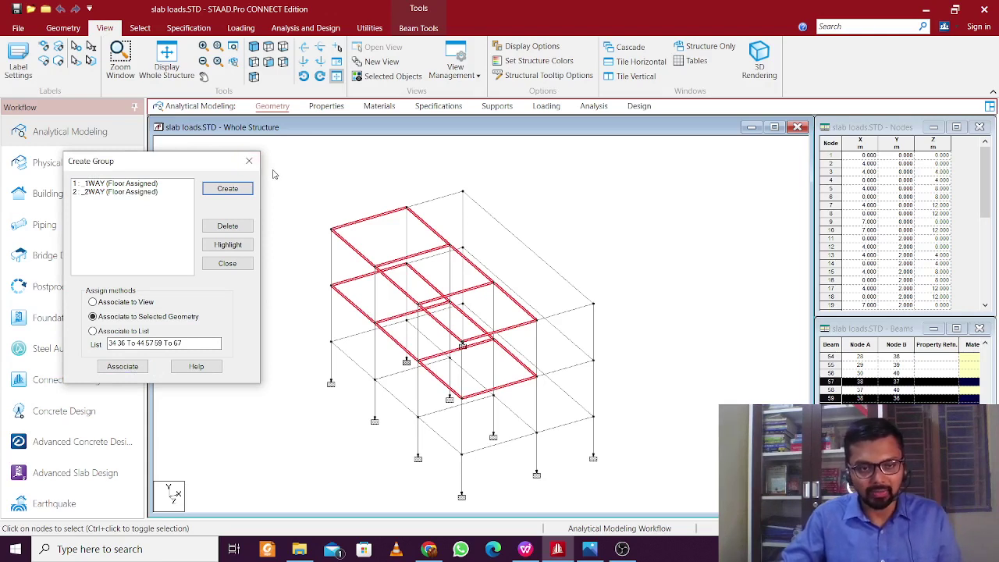
pyautogui.click(336, 176)
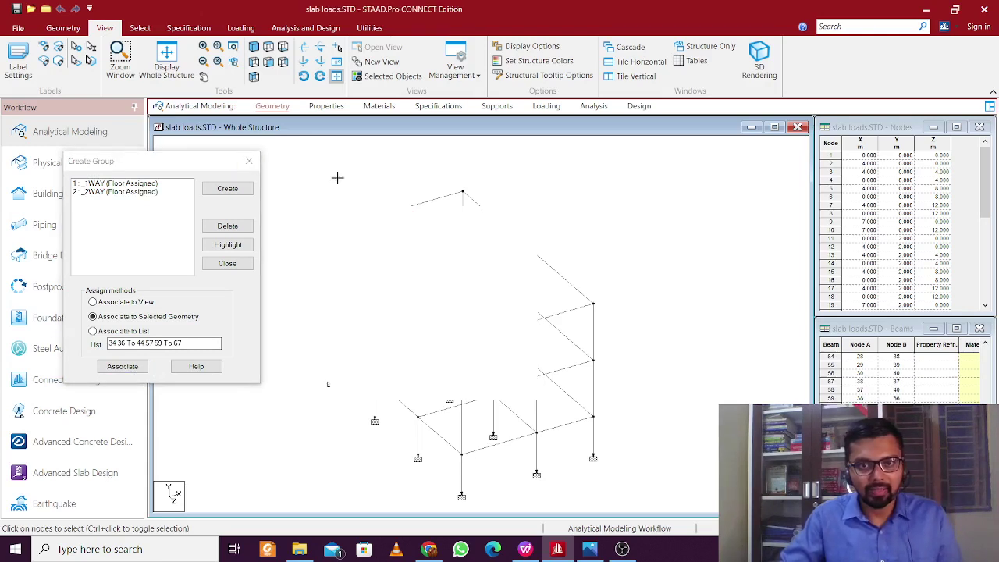
pyautogui.click(544, 106)
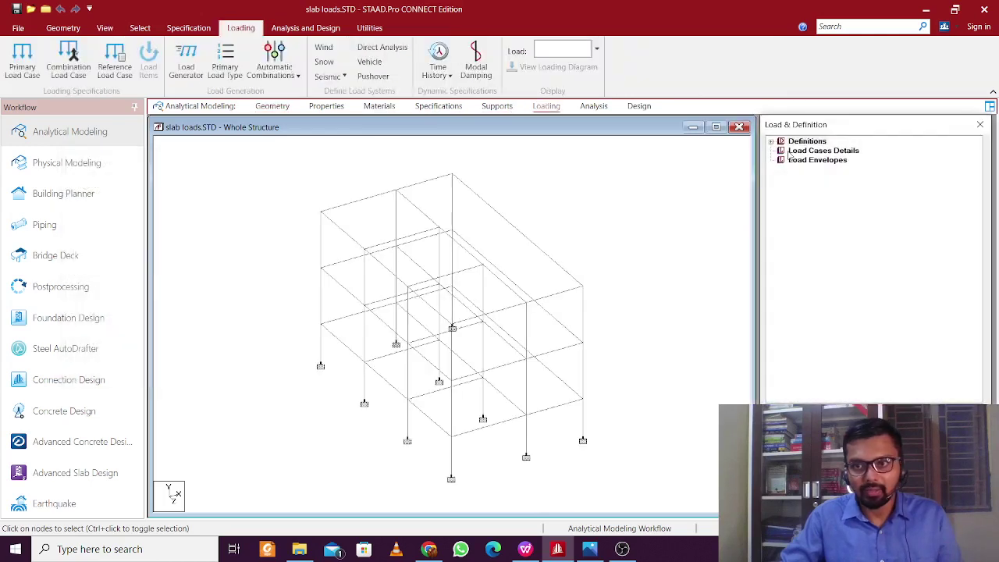
# Add primary load case 1 titled DL as a Dead load
pyautogui.click(804, 150)
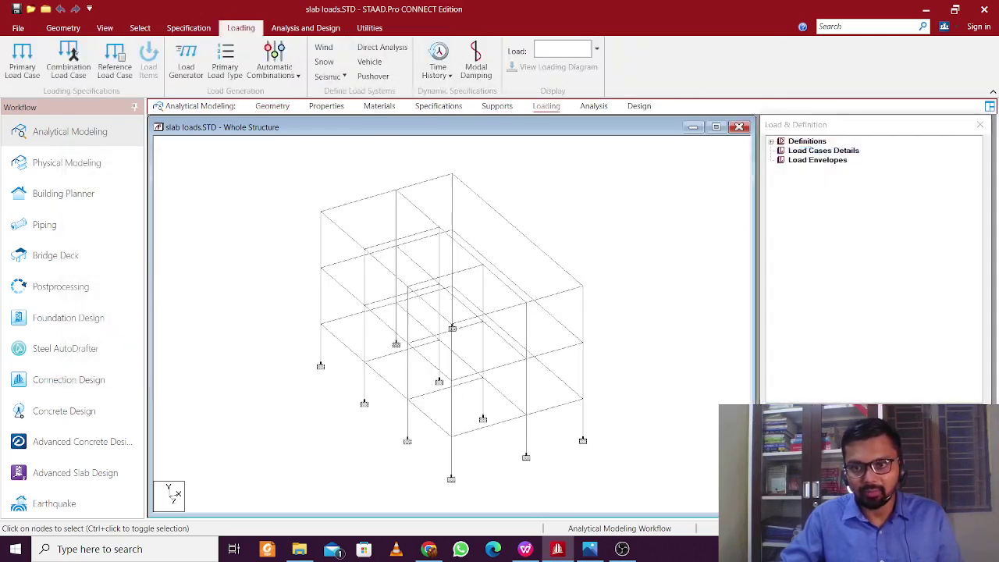
pyautogui.doubleClick(819, 151)
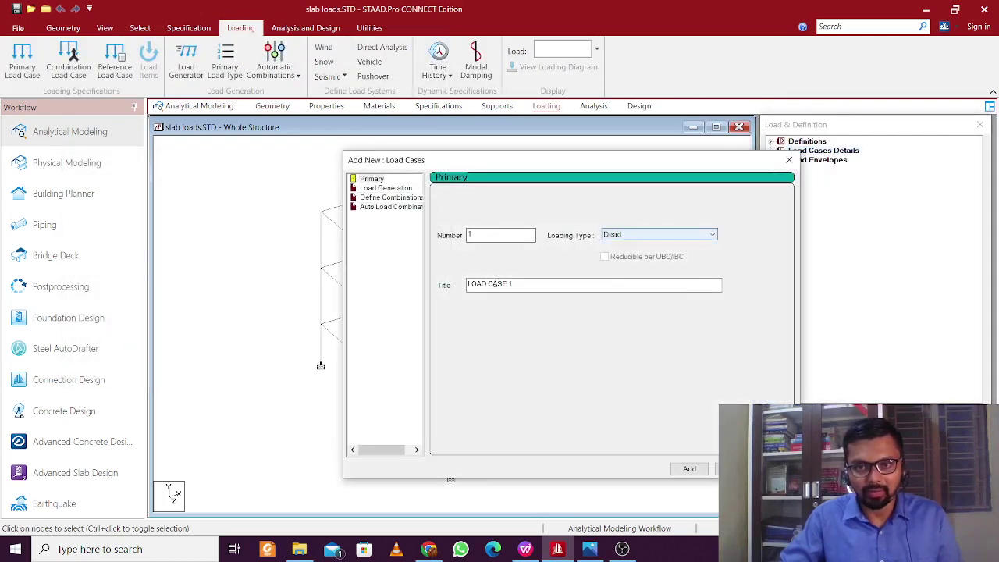
pyautogui.press('Tab')
pyautogui.write('DL')
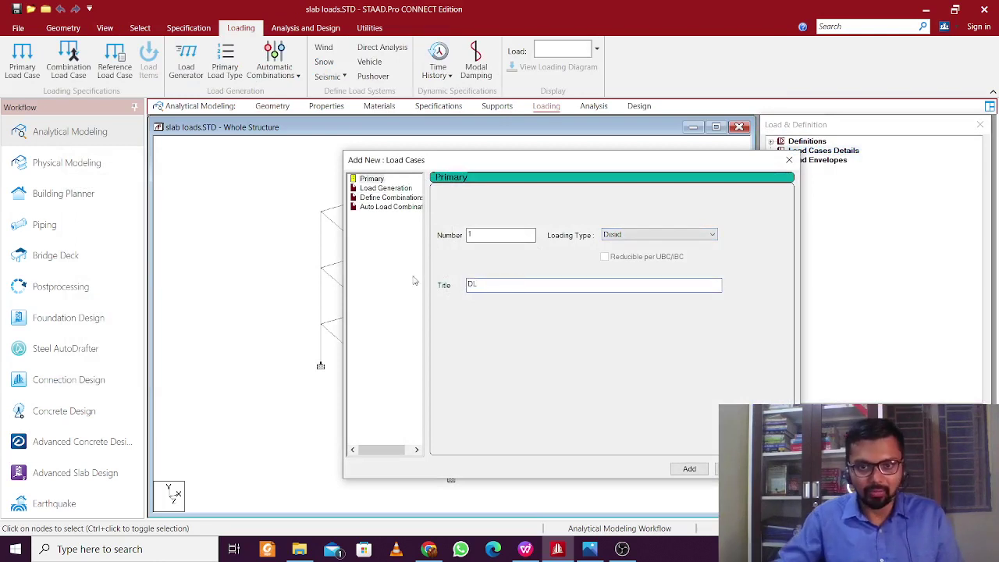
pyautogui.press('Return')
pyautogui.press('Escape')
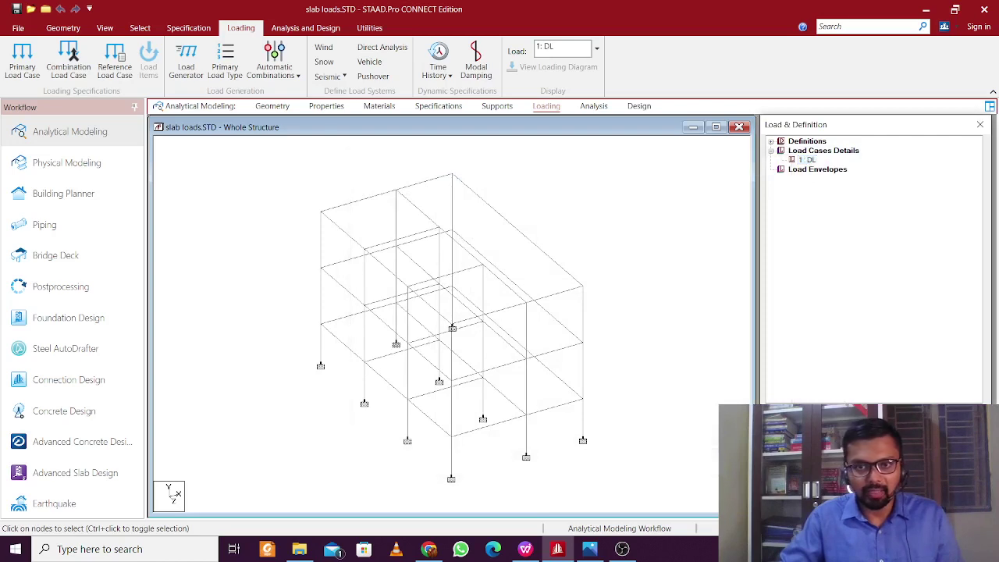
# Start a Floor Load item for case DL and select its pressure value for editing
pyautogui.click(812, 468)
pyautogui.moveTo(664, 116); pyautogui.dragTo(603, 102)
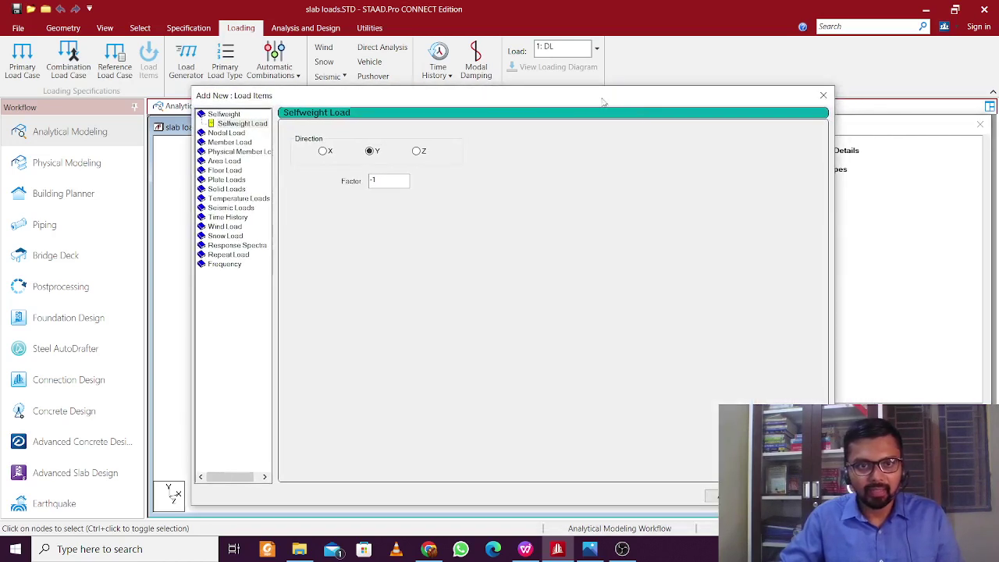
pyautogui.click(225, 170)
pyautogui.doubleClick(330, 193)
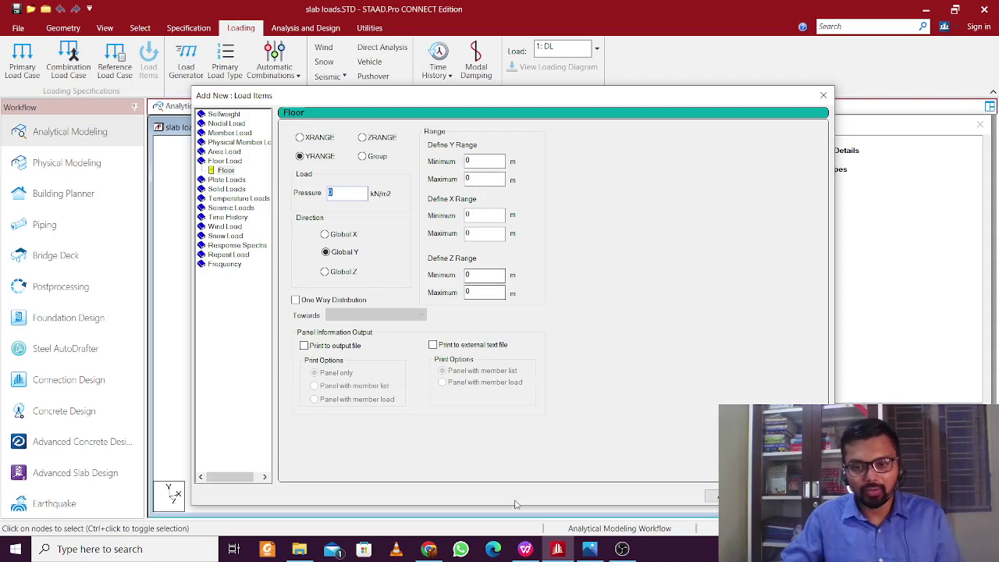
pyautogui.press('super')
# Compute 0.15 × 25 = 3.75 in Calculator and enter -3.75 as the floor pressure
pyautogui.write('c')
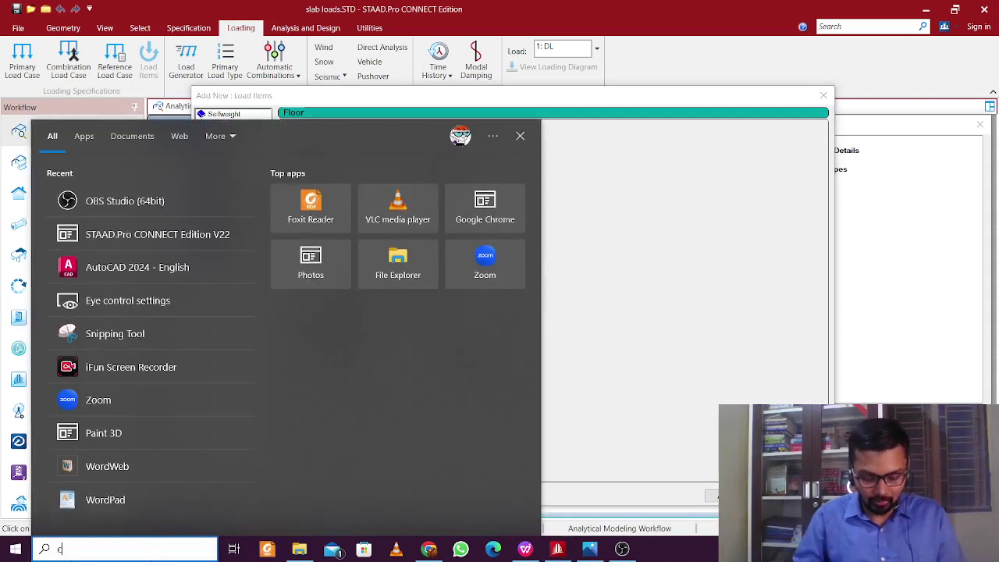
pyautogui.click(166, 260)
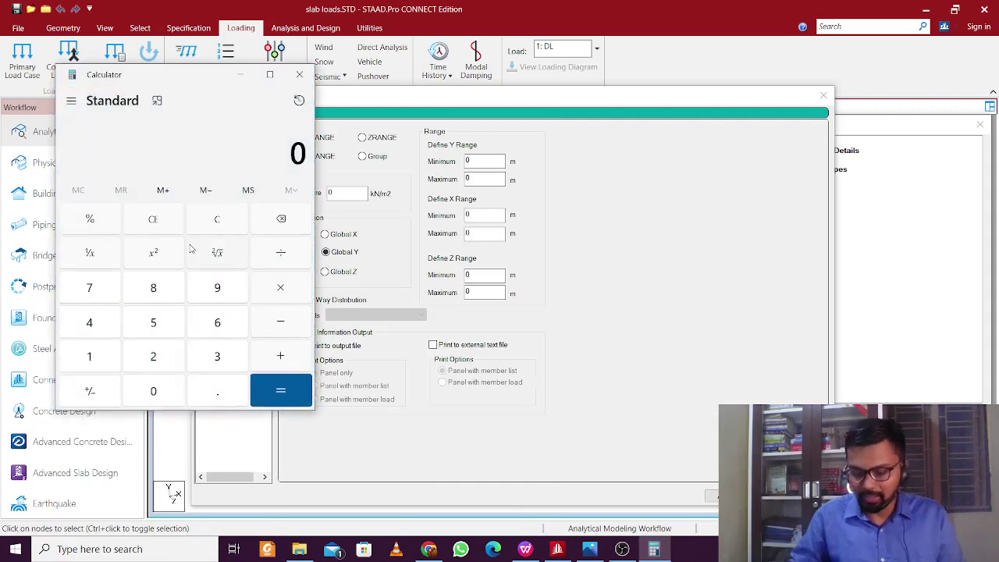
pyautogui.write('.15')
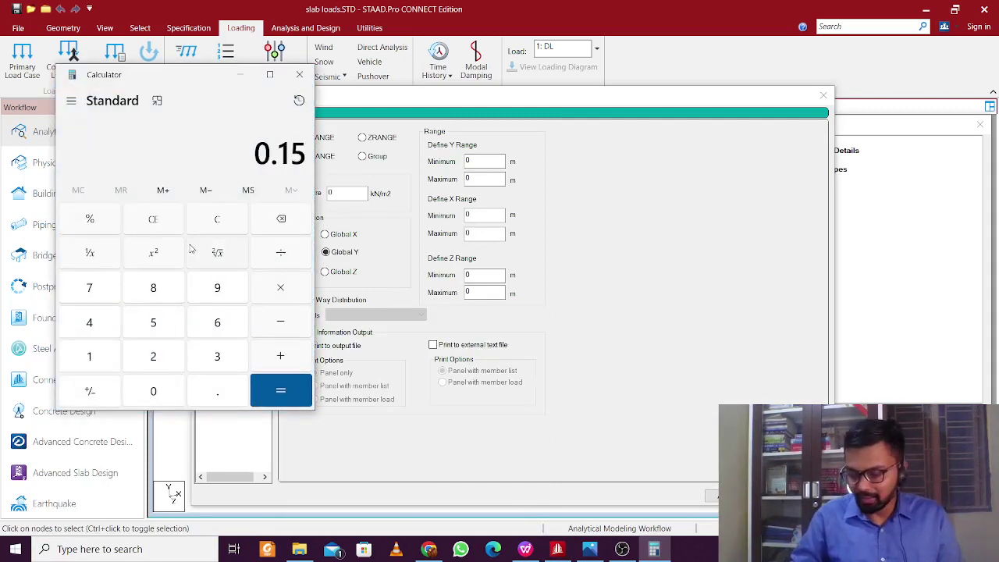
pyautogui.write(' × 25')
pyautogui.press('Return')
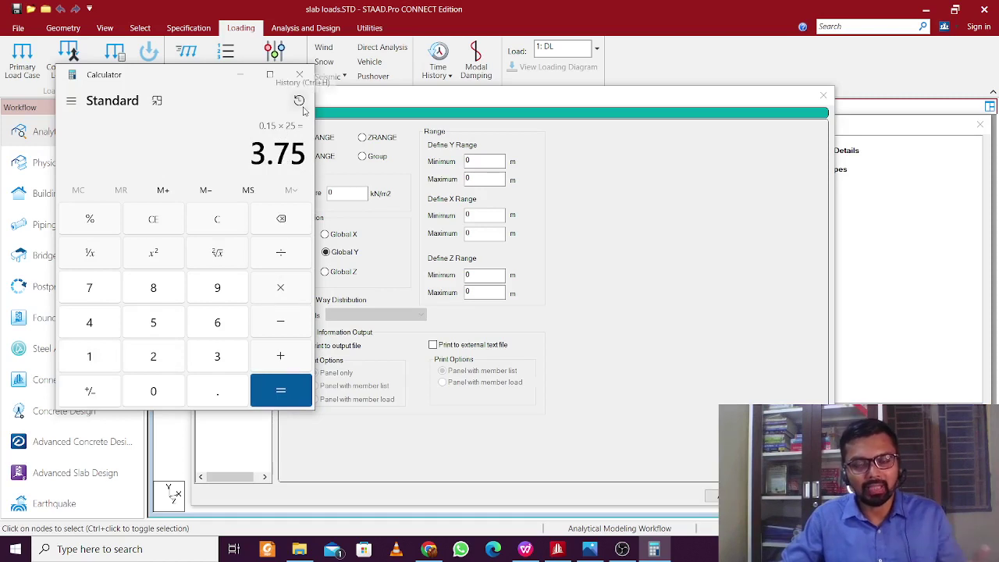
pyautogui.click(240, 74)
pyautogui.write('-')
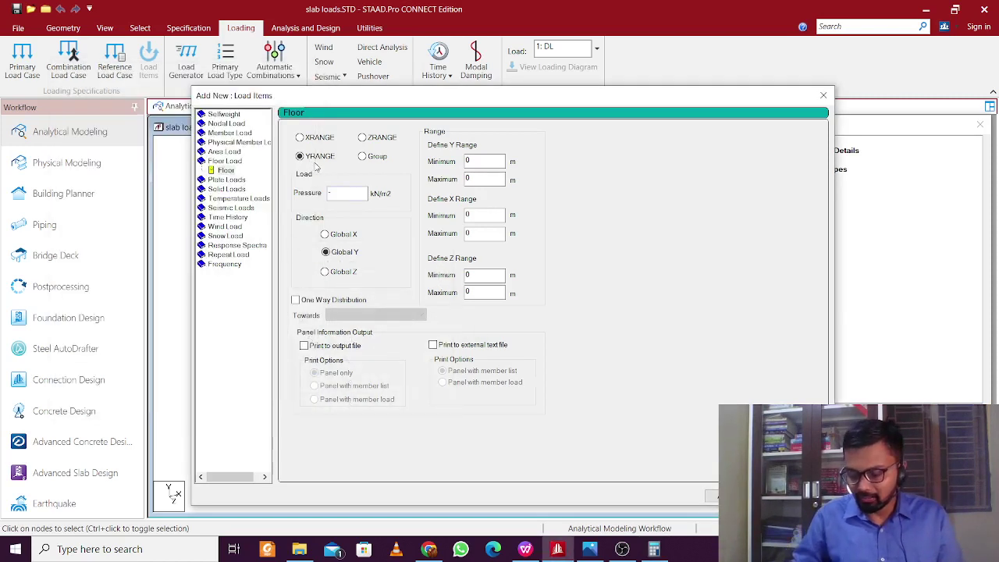
pyautogui.write('3.75')
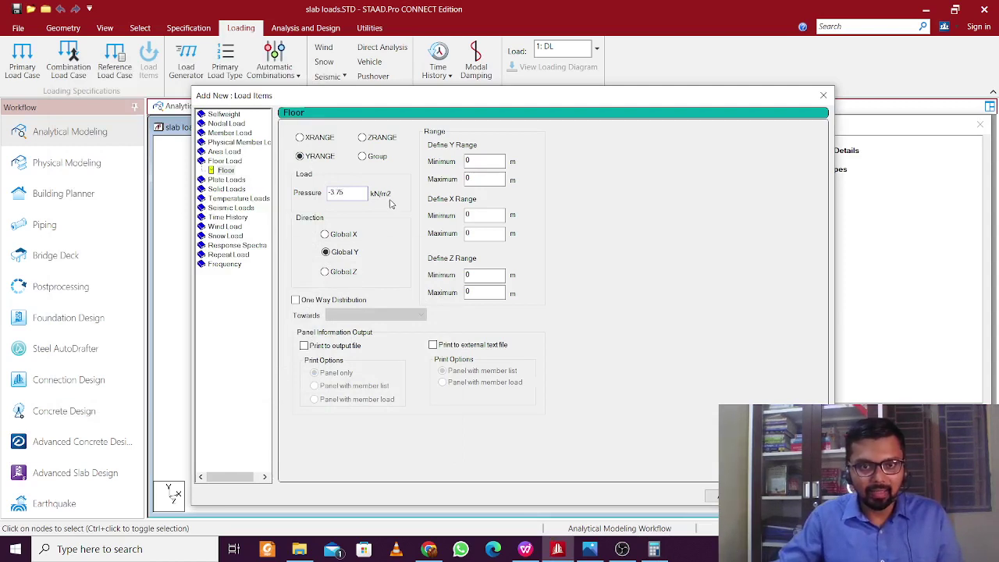
# Add a one-way -3.75 kN/m² floor load on group _1WAY
pyautogui.click(295, 300)
pyautogui.click(375, 160)
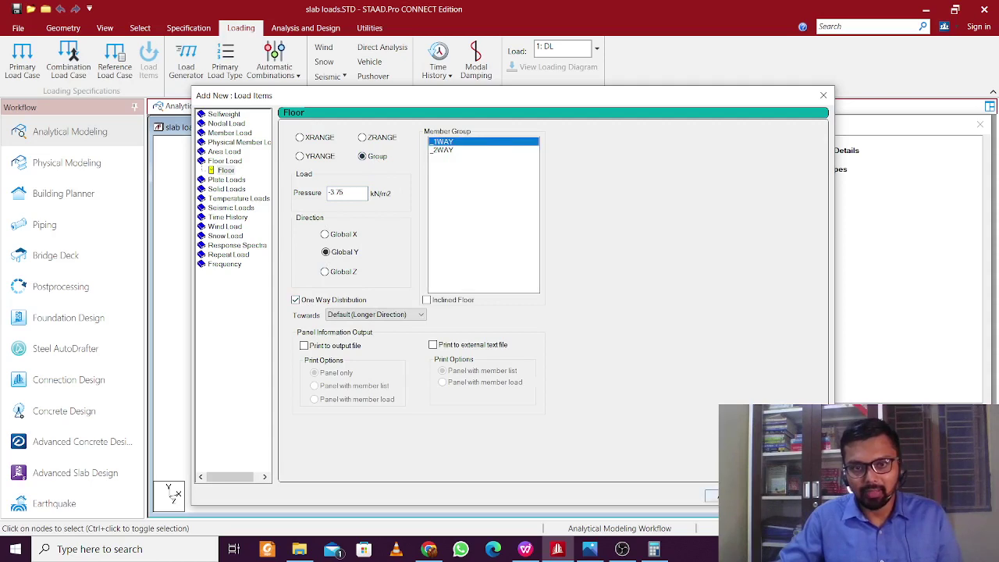
pyautogui.click(712, 496)
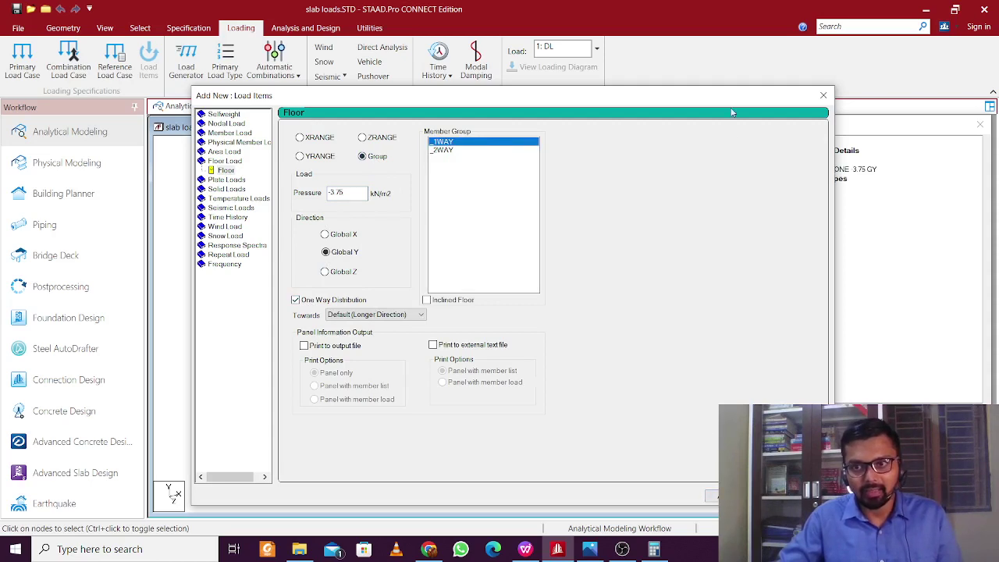
pyautogui.moveTo(735, 97); pyautogui.dragTo(630, 101)
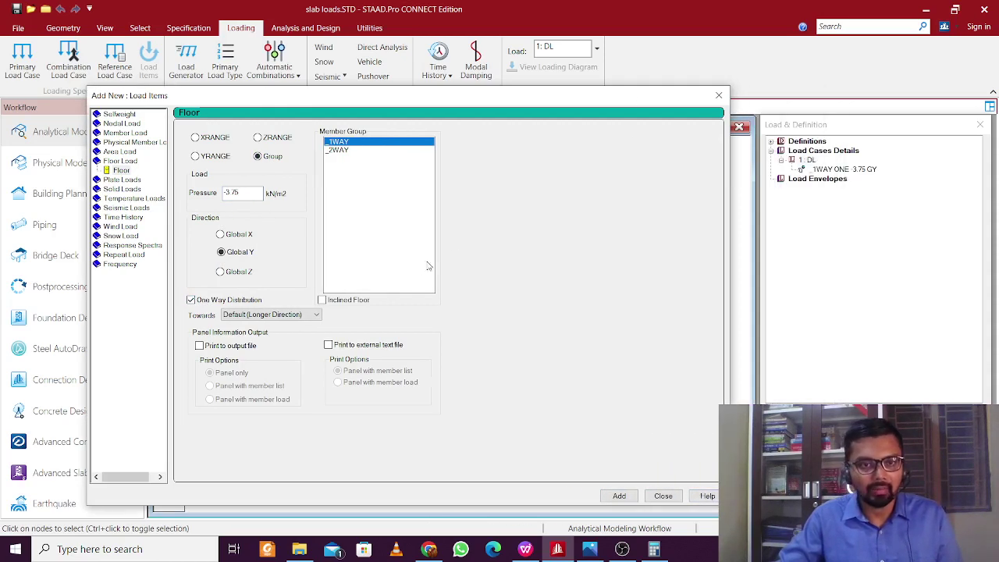
# Add a two-way -3.75 kN/m² floor load on group _2WAY and close the dialog
pyautogui.click(191, 301)
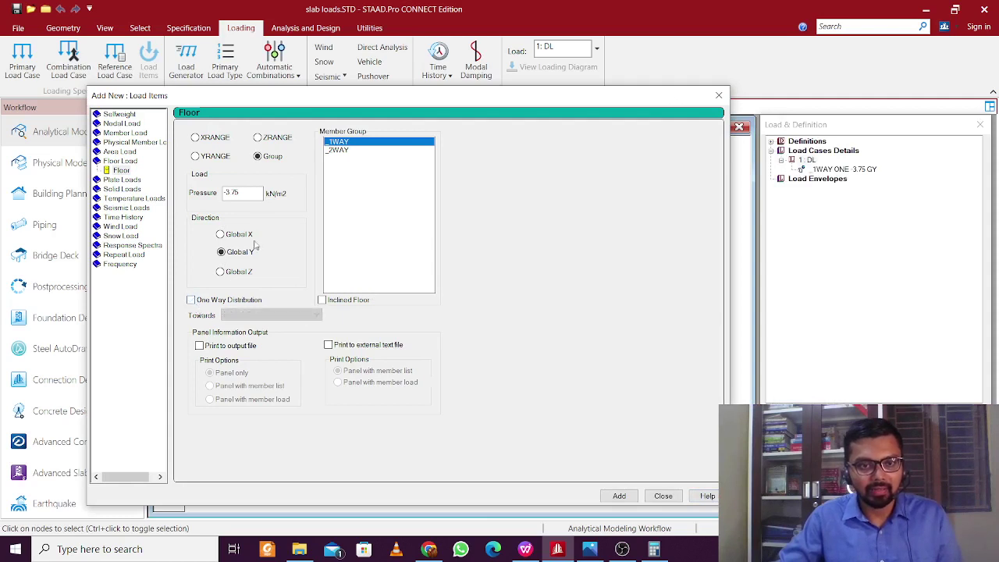
pyautogui.click(342, 151)
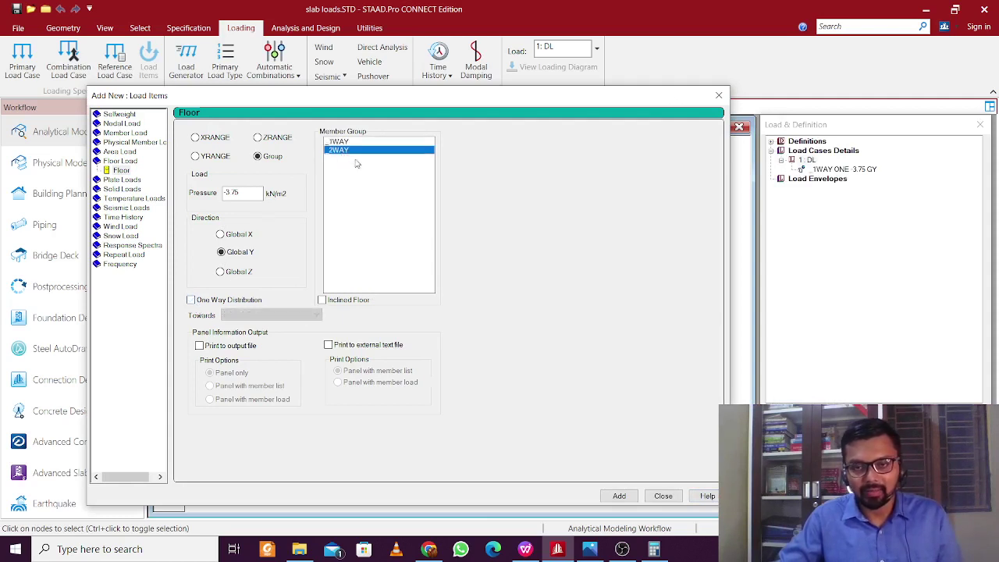
pyautogui.click(620, 496)
pyautogui.click(663, 497)
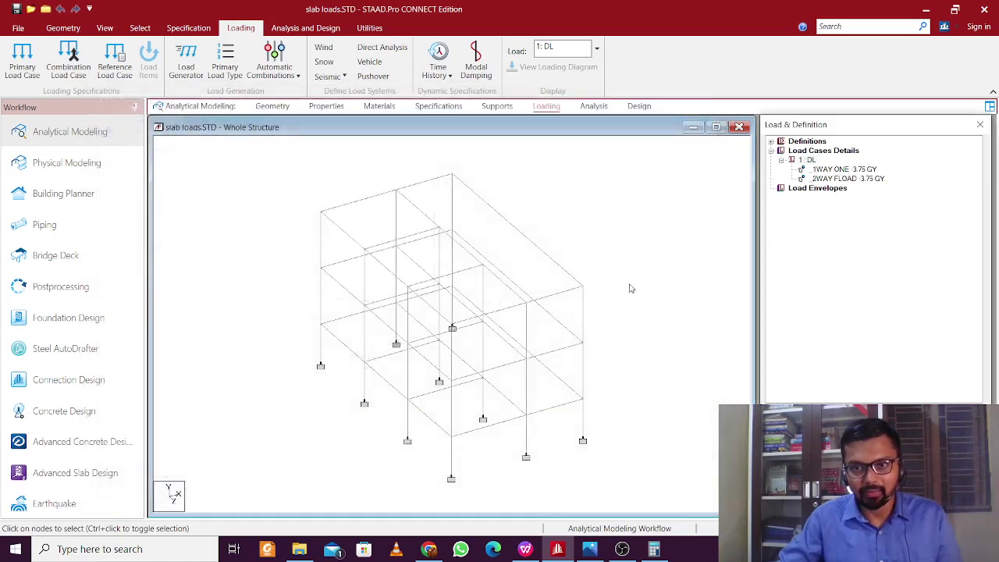
# Display the floor load hatching and switch the model to front elevation
pyautogui.click(876, 178)
pyautogui.click(633, 218)
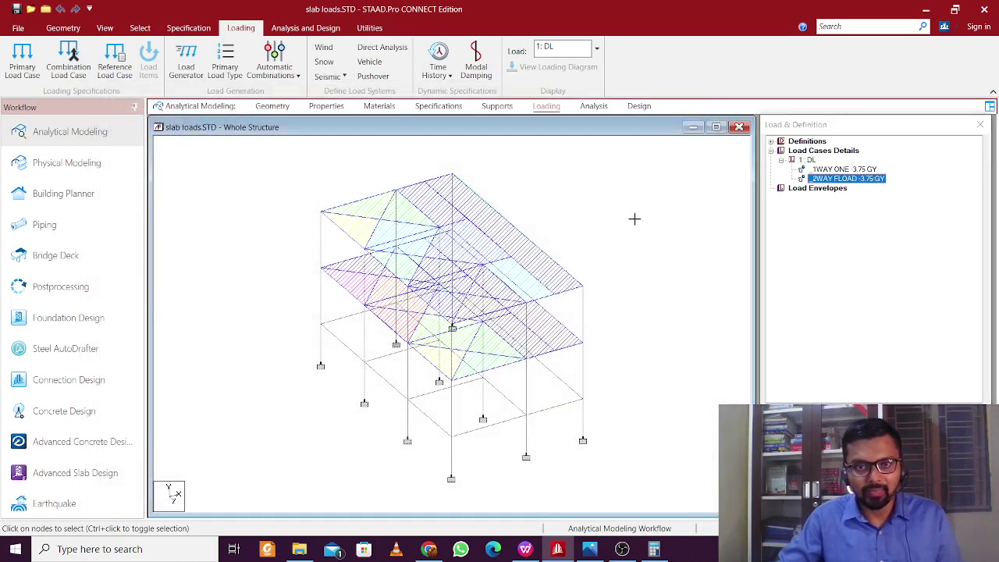
pyautogui.click(105, 27)
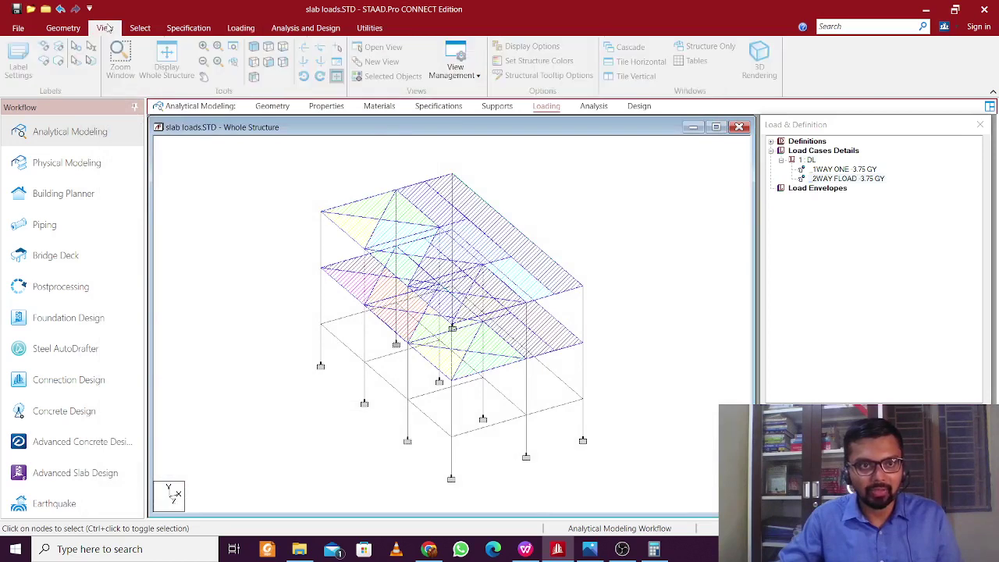
pyautogui.click(268, 62)
# Isolate a slab-level beam row in new view Untitled 1, then show it from top and isometric
pyautogui.click(332, 286)
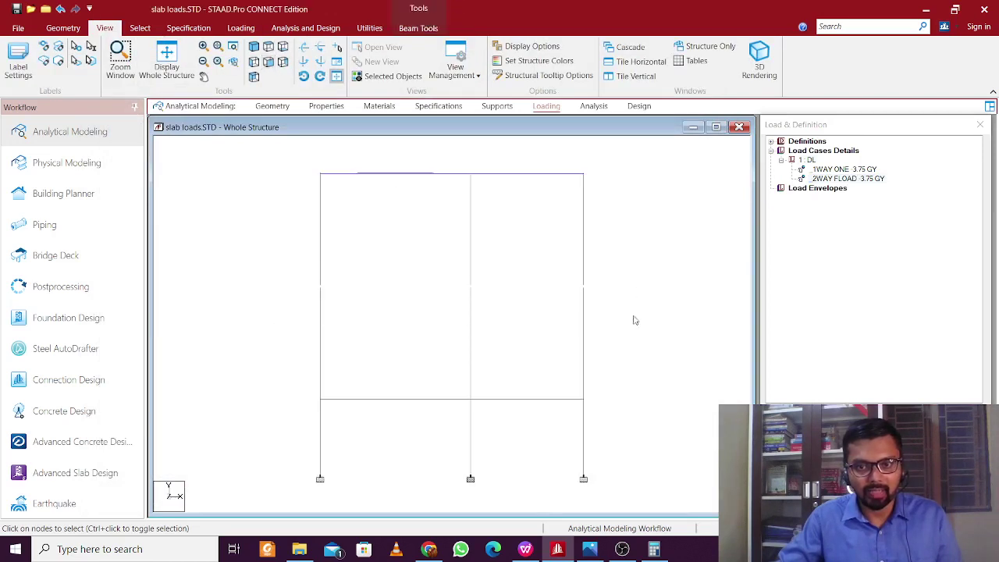
pyautogui.rightClick(628, 319)
pyautogui.click(660, 356)
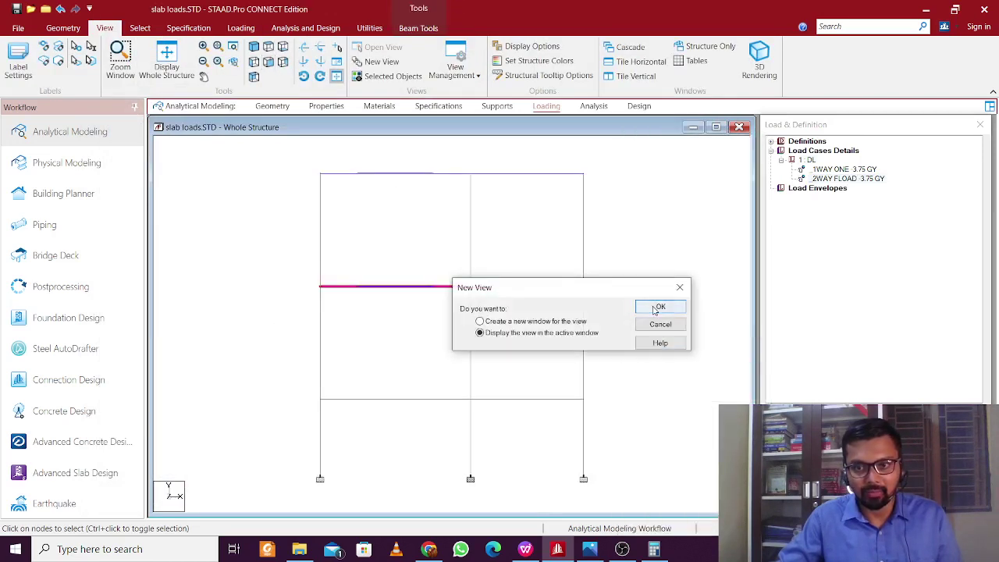
pyautogui.click(657, 305)
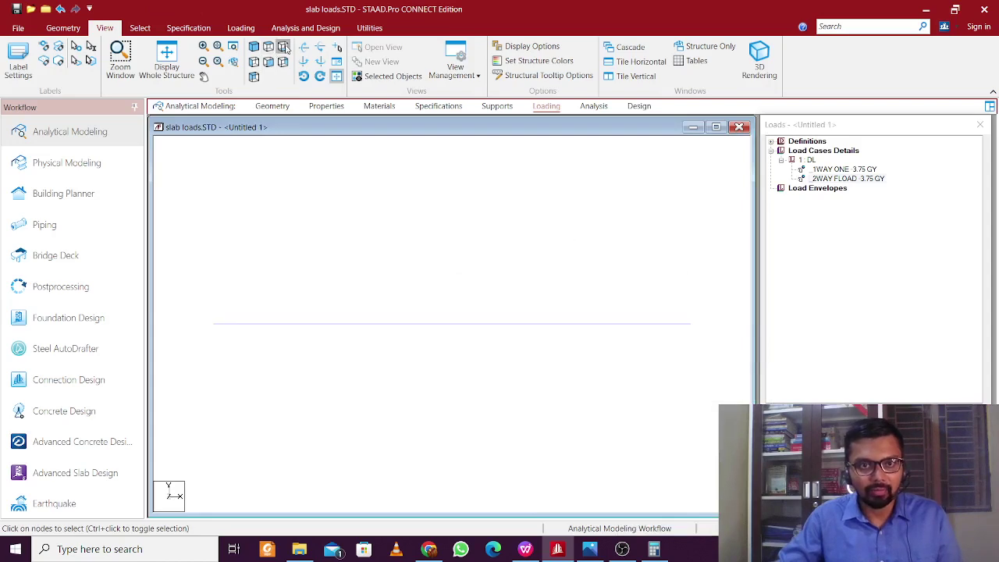
pyautogui.click(283, 47)
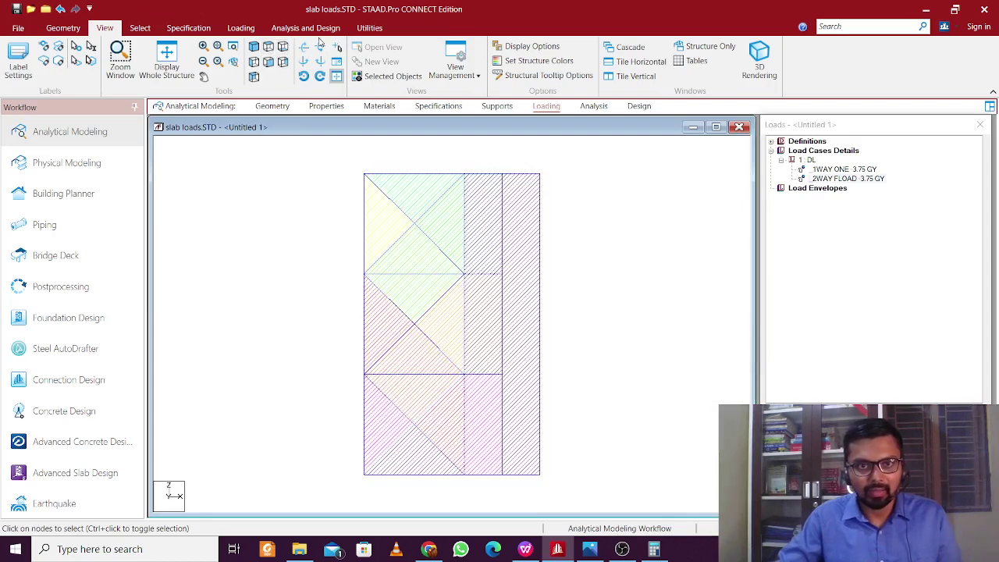
pyautogui.click(253, 47)
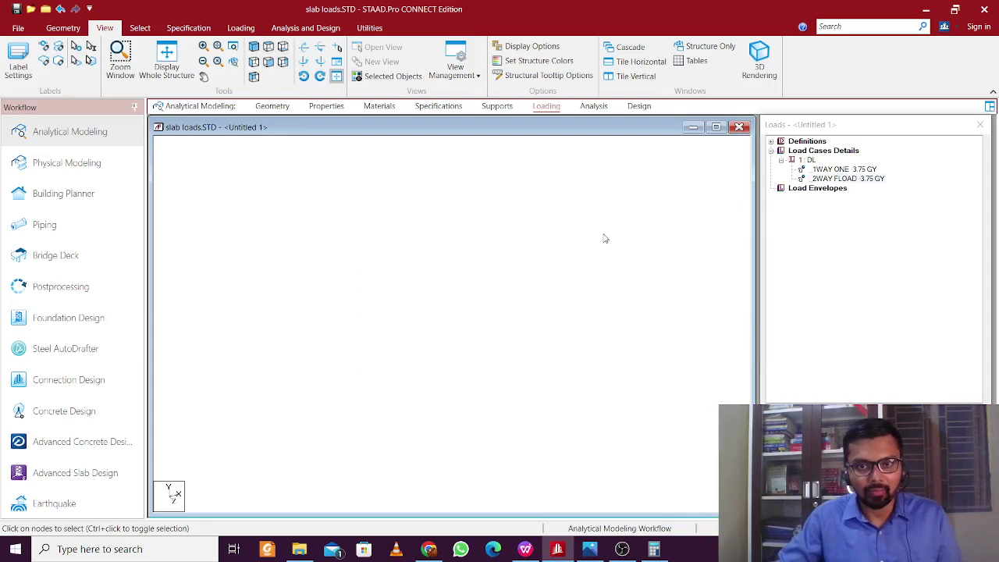
pyautogui.click(835, 170)
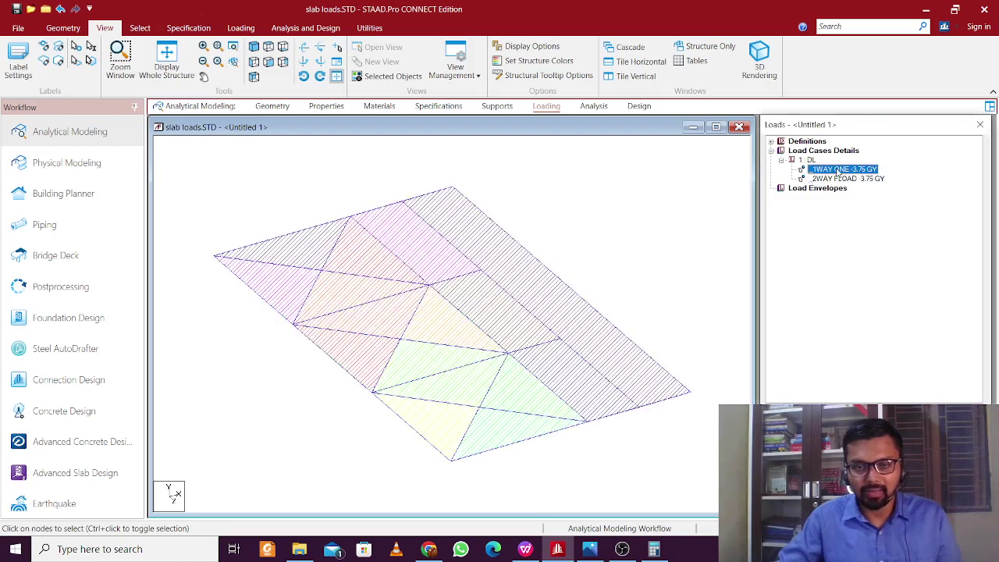
pyautogui.click(841, 179)
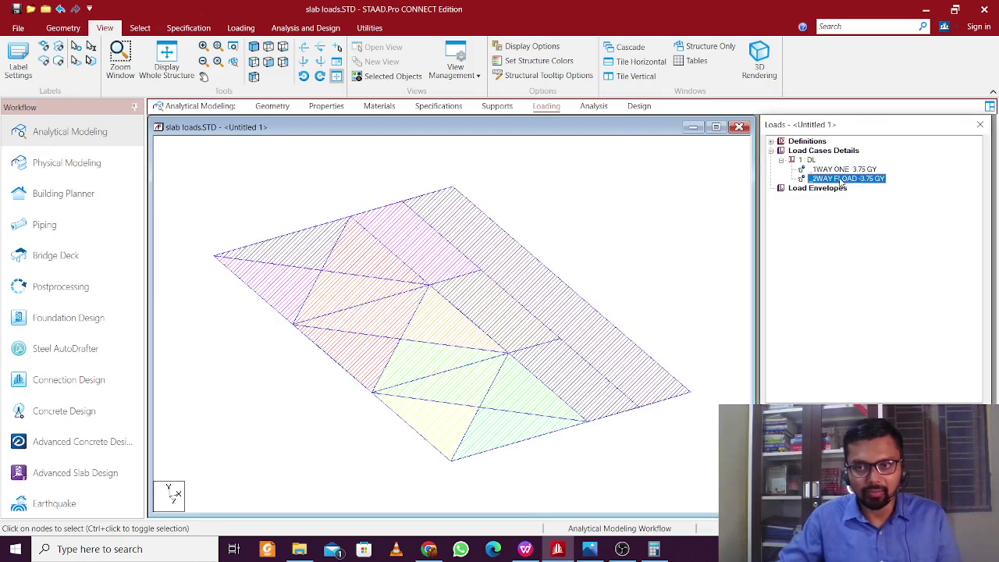
pyautogui.click(841, 169)
pyautogui.click(473, 311)
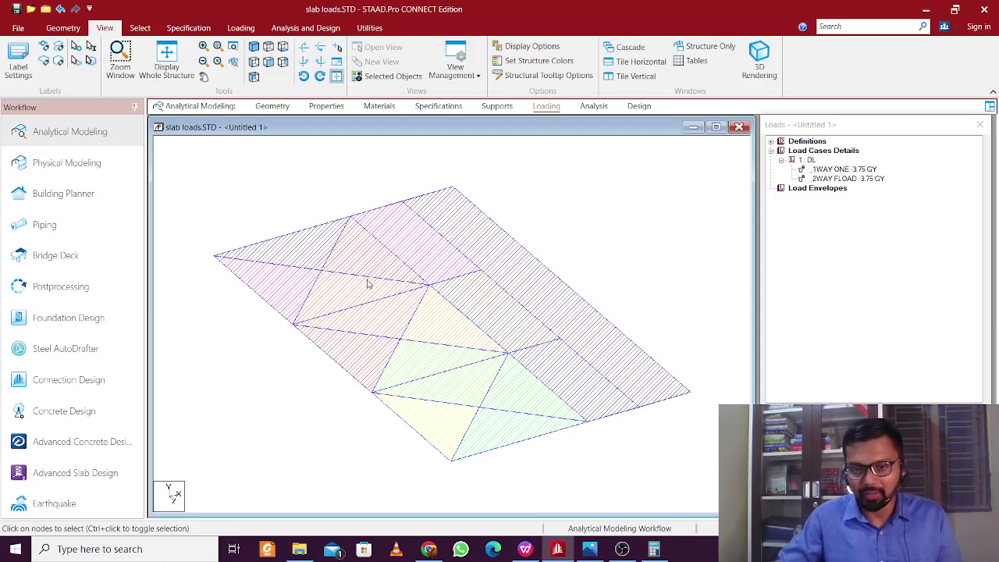
pyautogui.scroll(1, 431, 399)
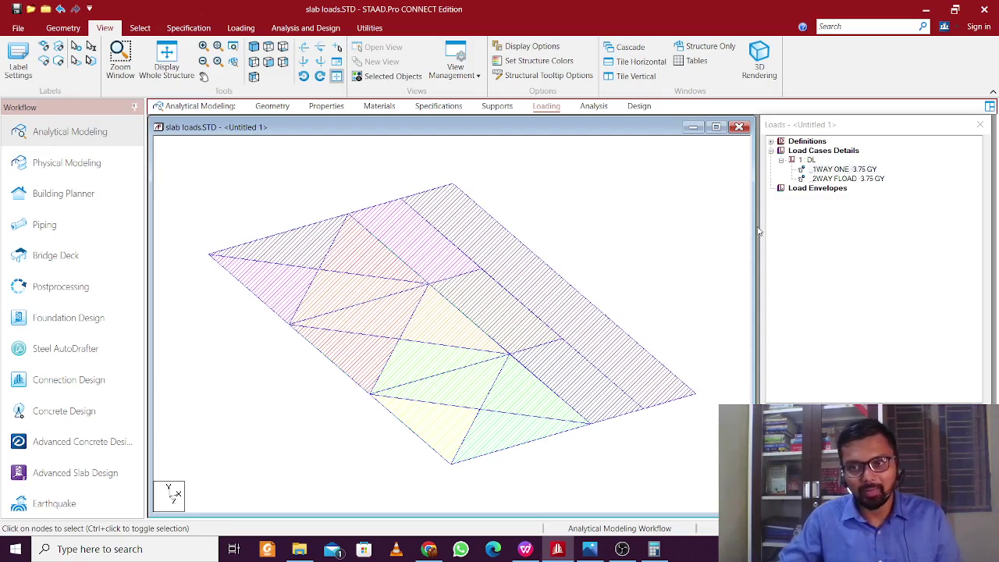
pyautogui.click(863, 170)
pyautogui.doubleClick(845, 169)
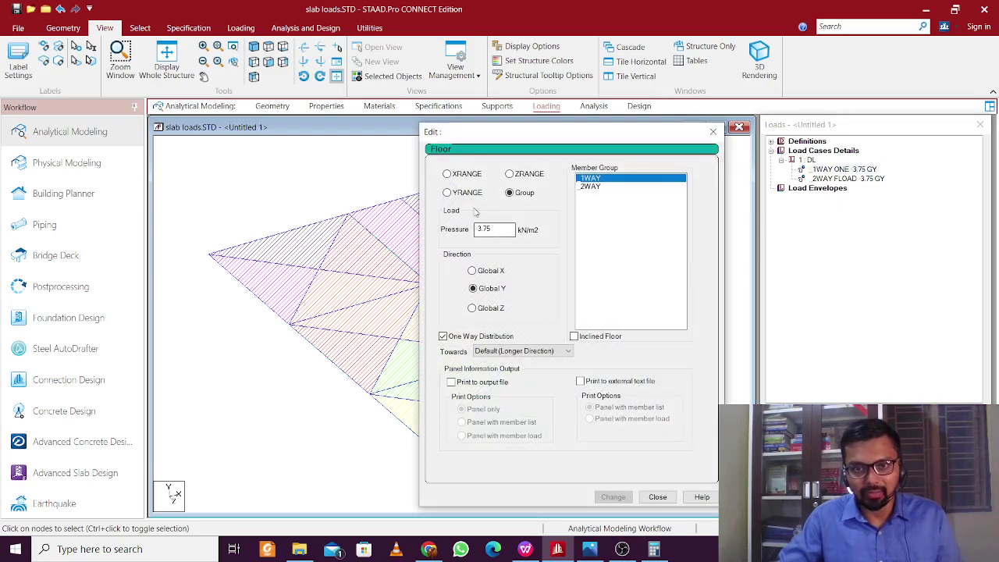
pyautogui.click(714, 133)
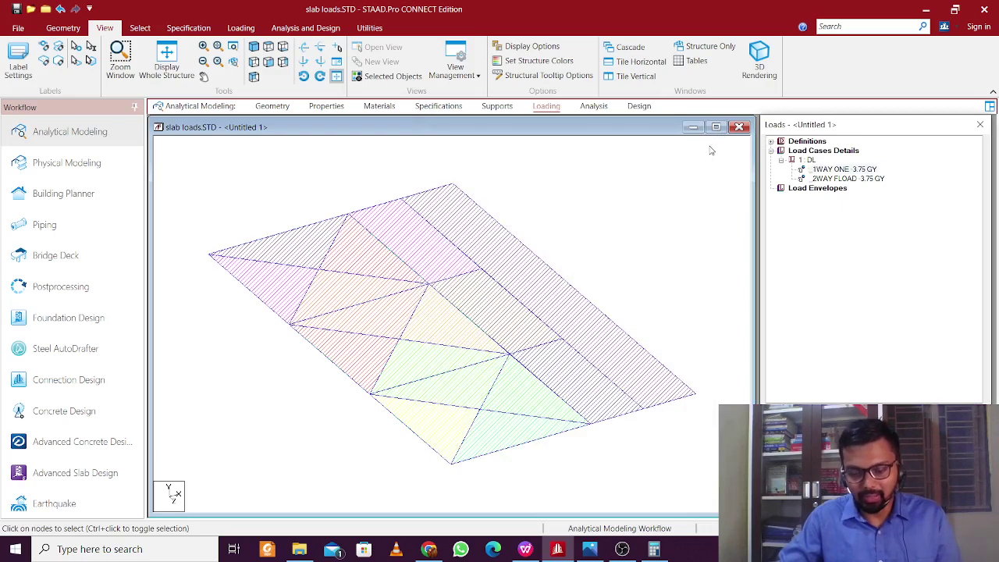